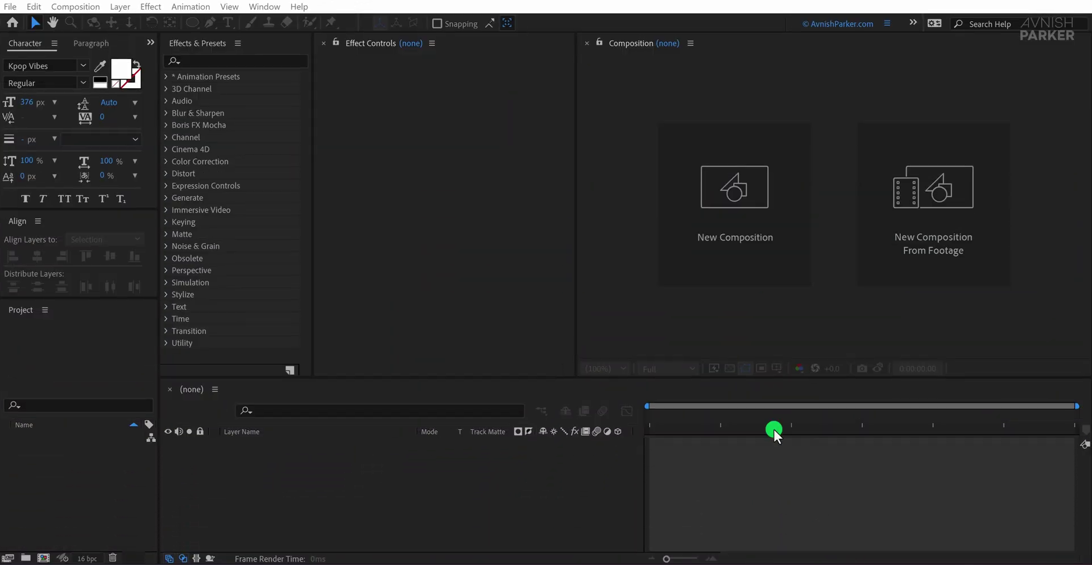
- Create a new composition named 'Dynamic Text Animation'
click(734, 228)
text(Dynamic Text Animation)
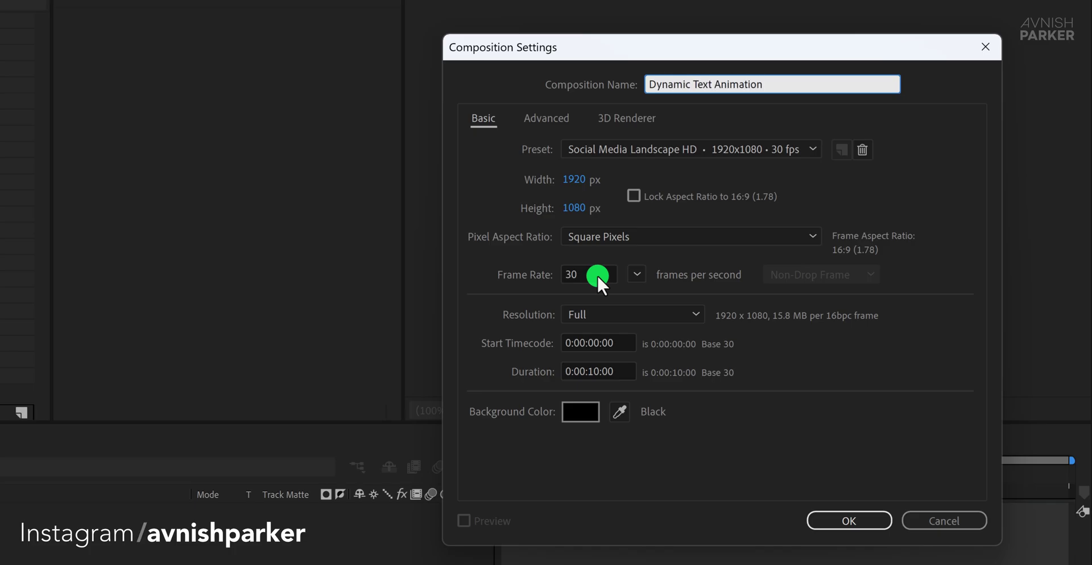
click(832, 516)
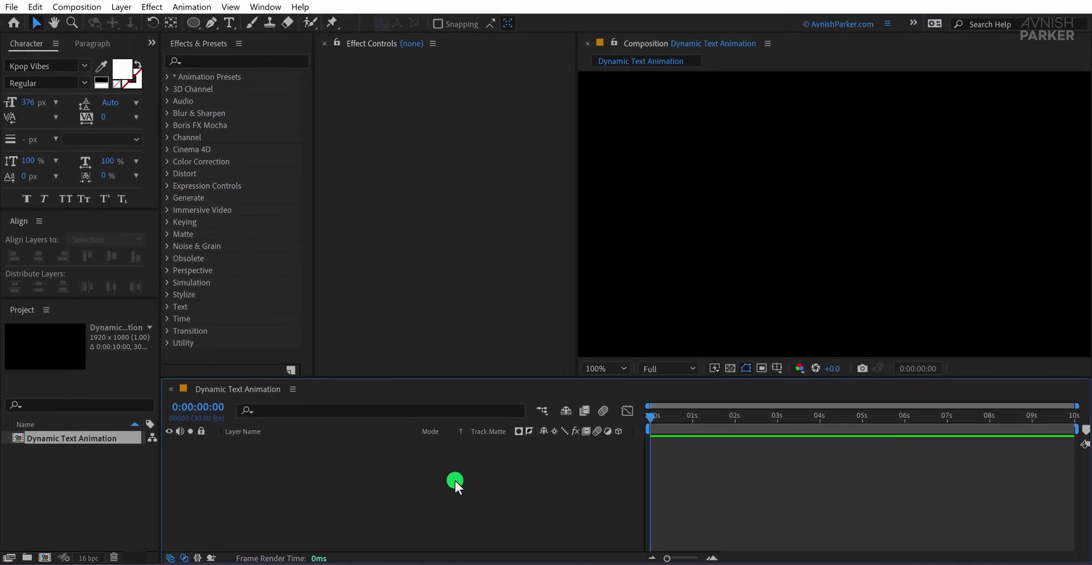
- Add a new solid layer named BG to the composition
right_click(369, 476)
mouse_move(399, 308)
click(601, 350)
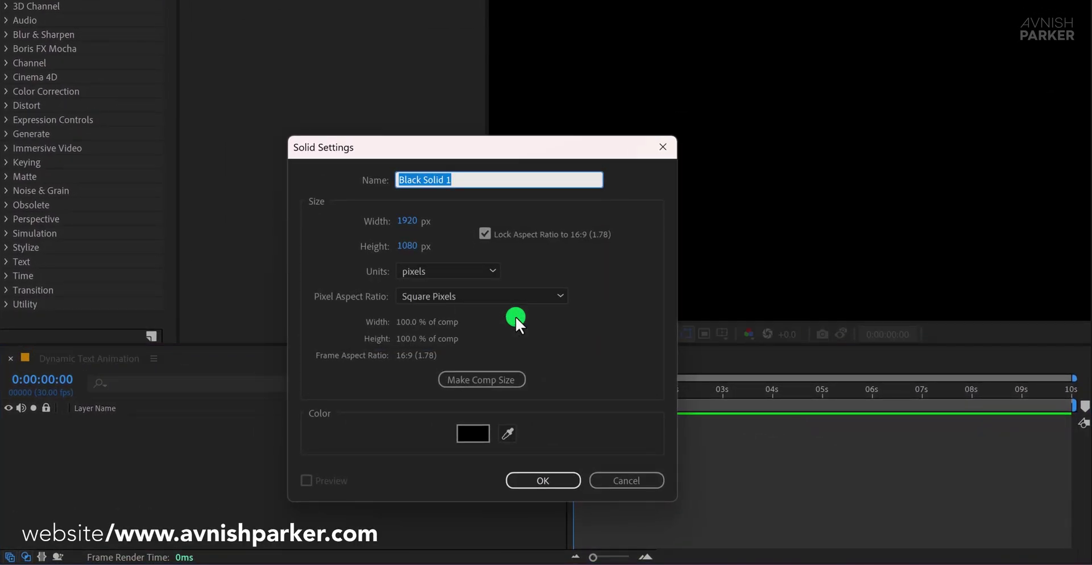
text(BG)
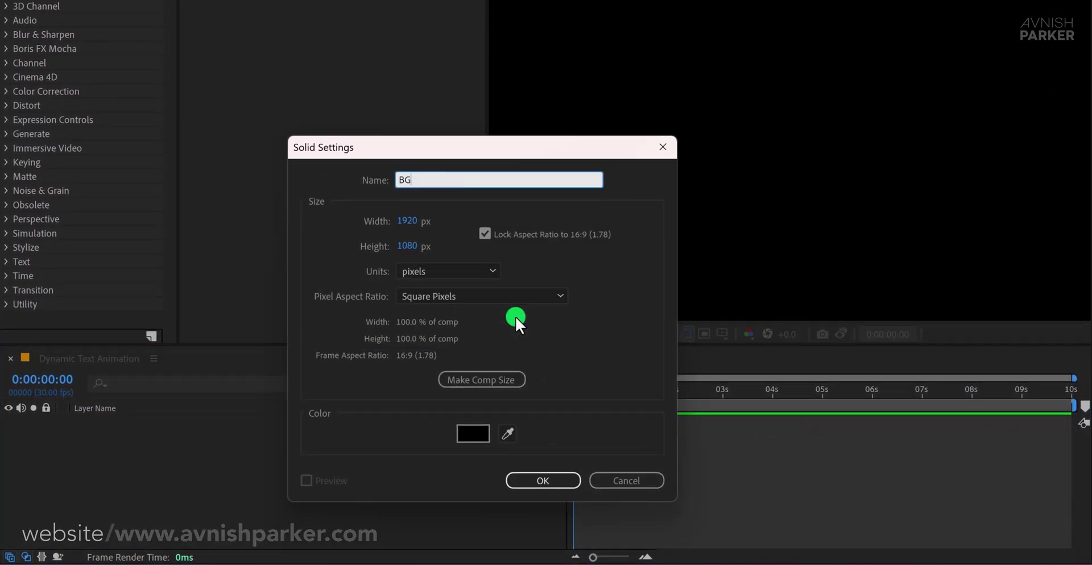
key(Return)
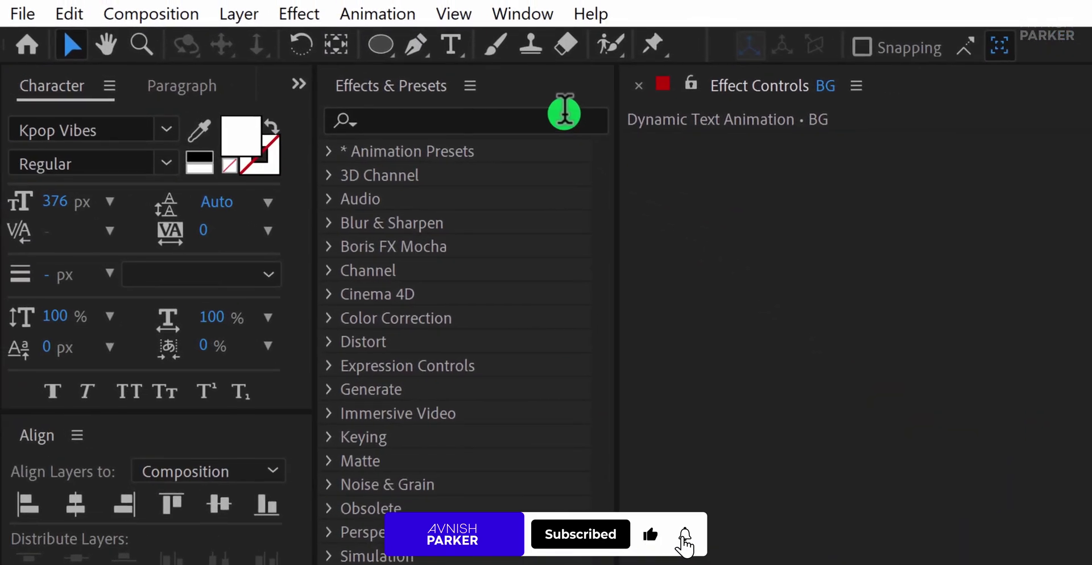
- Find Gradient Ramp in Effects & Presets and apply it to the BG layer
click(564, 114)
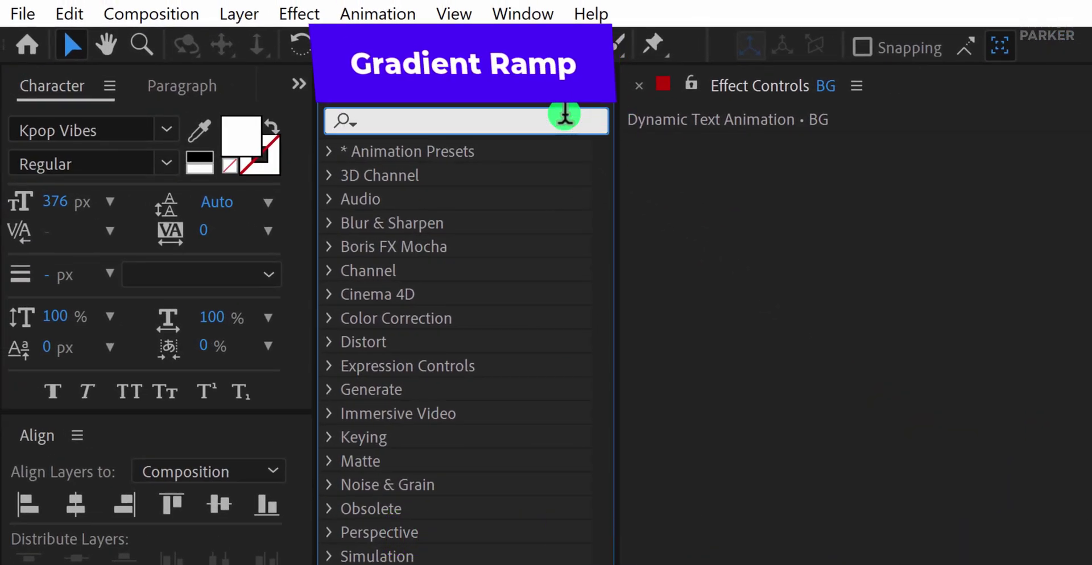
text(ramp)
drag(522, 178, 797, 323)
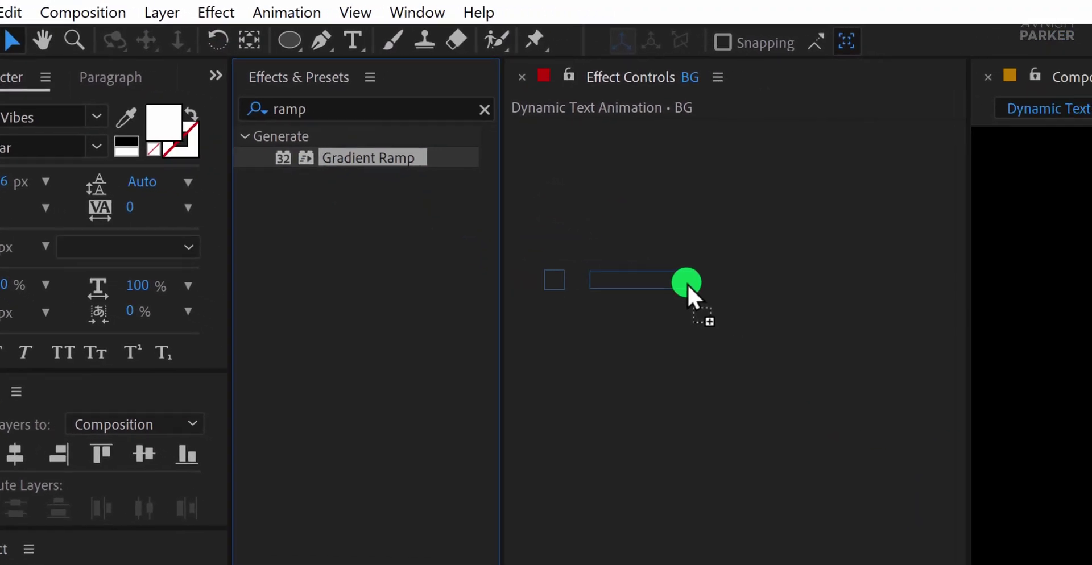
drag(688, 290, 690, 291)
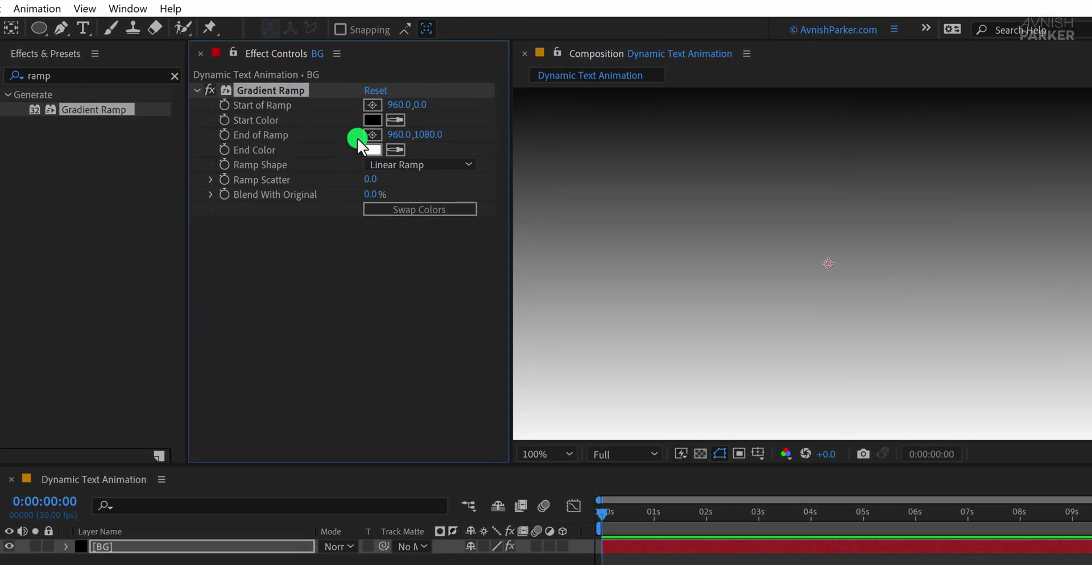
- Set the gradient start colour to pink FFB1B1 and swap the start and end colours
click(372, 120)
drag(178, 176, 137, 130)
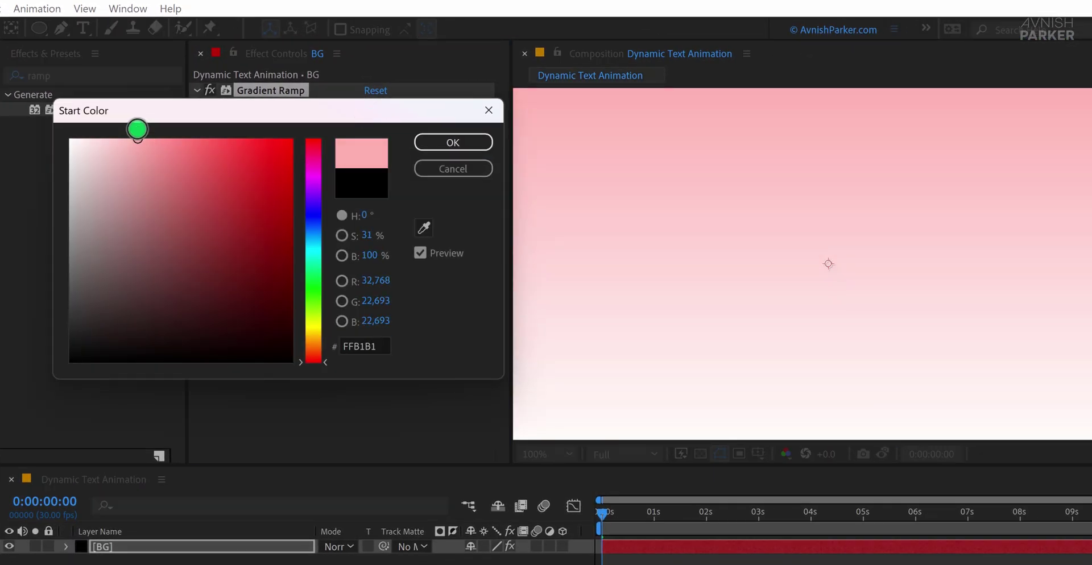
click(426, 144)
click(420, 210)
- Change the gradient start colour to pale pink FFE8E8
click(372, 121)
drag(81, 136, 89, 137)
click(357, 137)
click(449, 142)
click(361, 460)
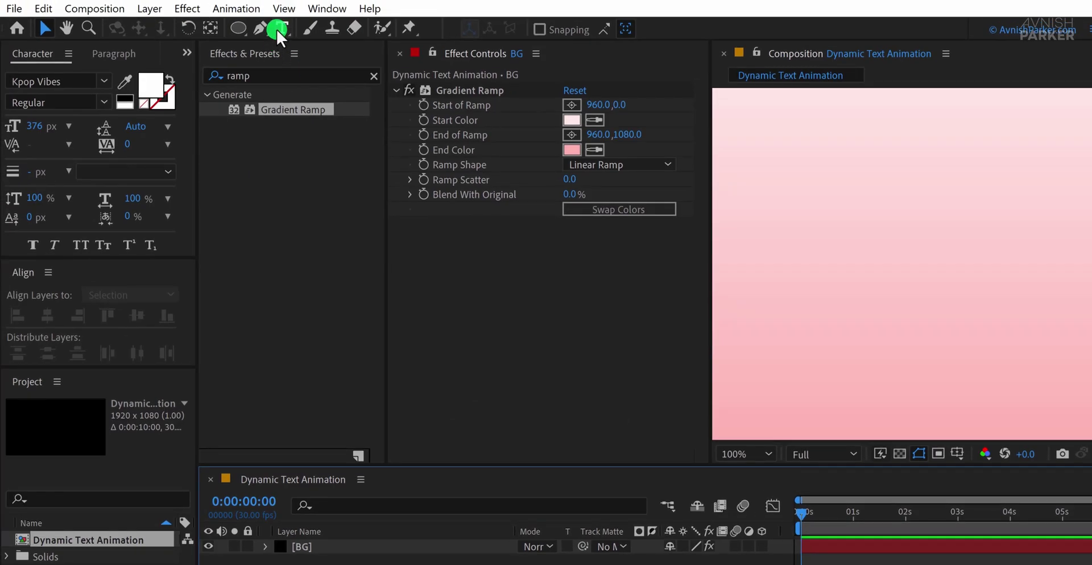
- Create three separate text layers holding the letters o, n and e
click(278, 32)
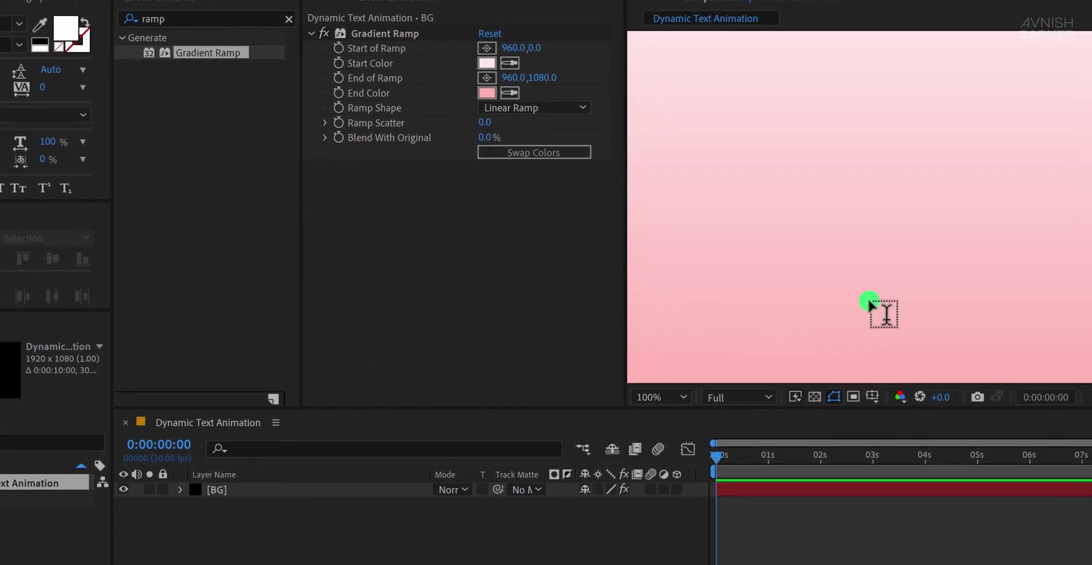
click(906, 240)
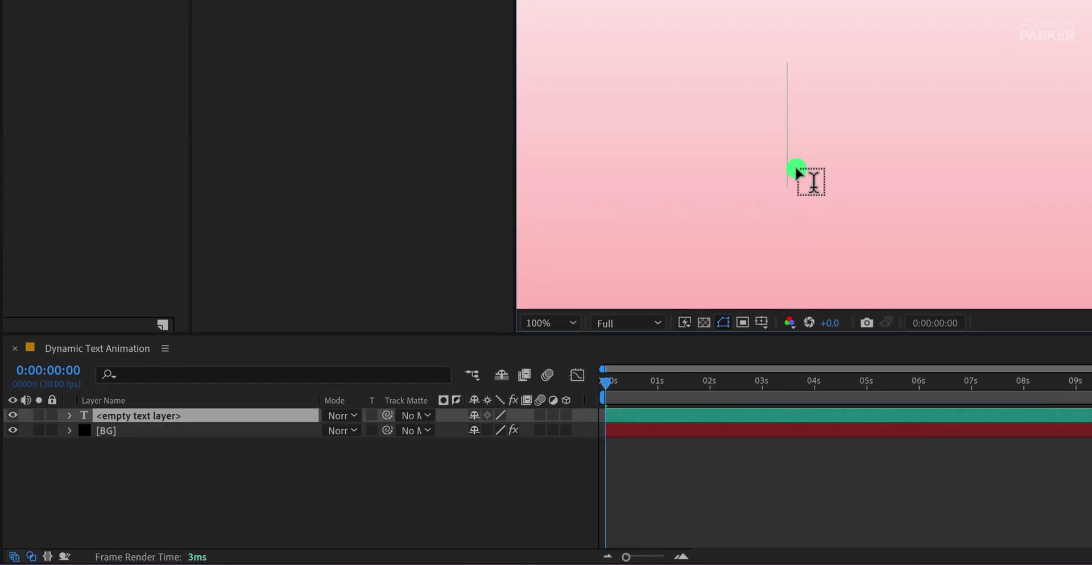
text(one)
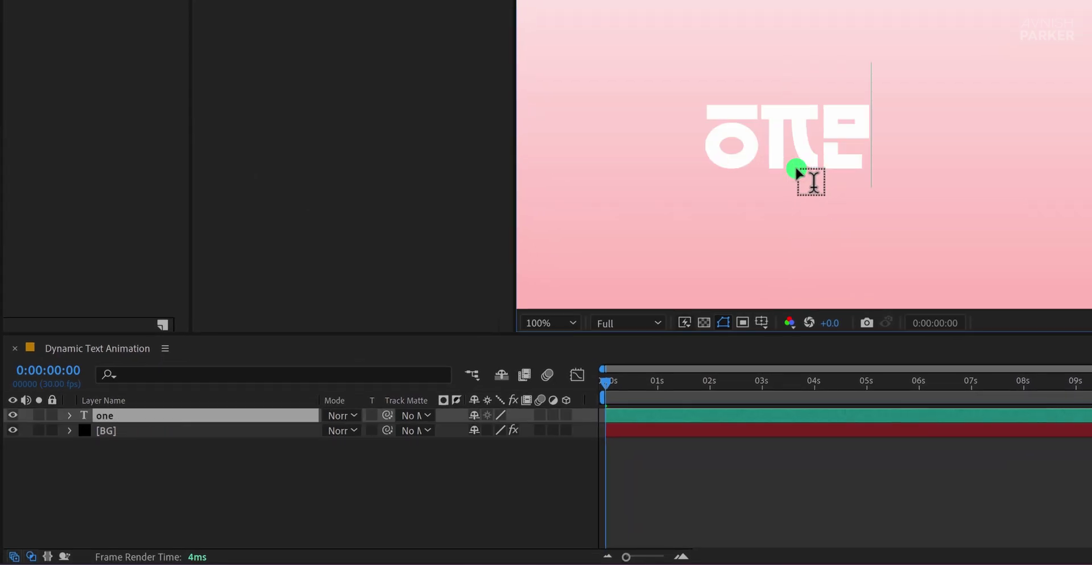
key(BackSpace)
key(BackSpace)
key(Escape)
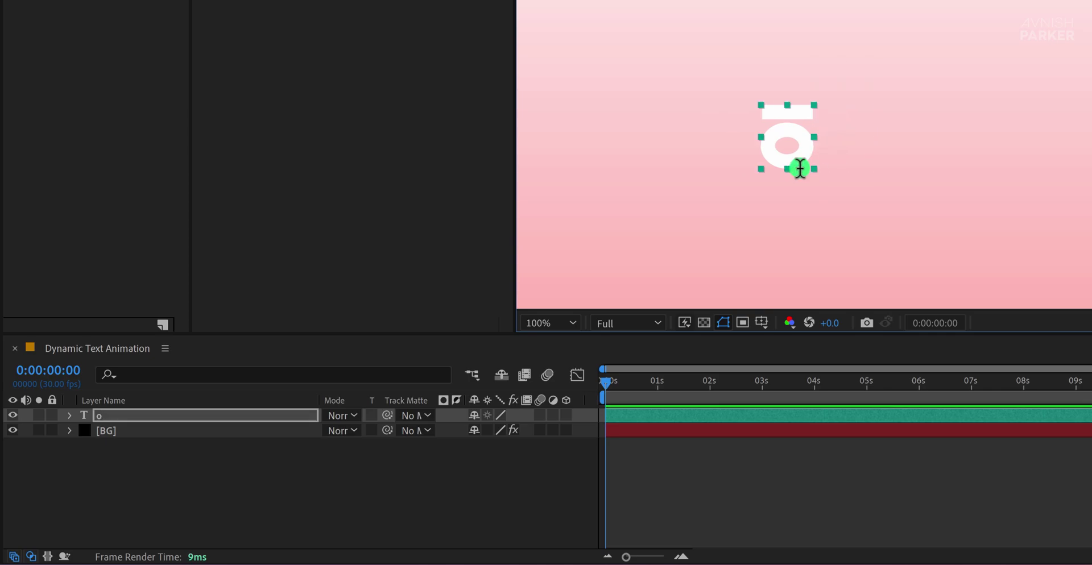
click(834, 171)
text(n)
key(Escape)
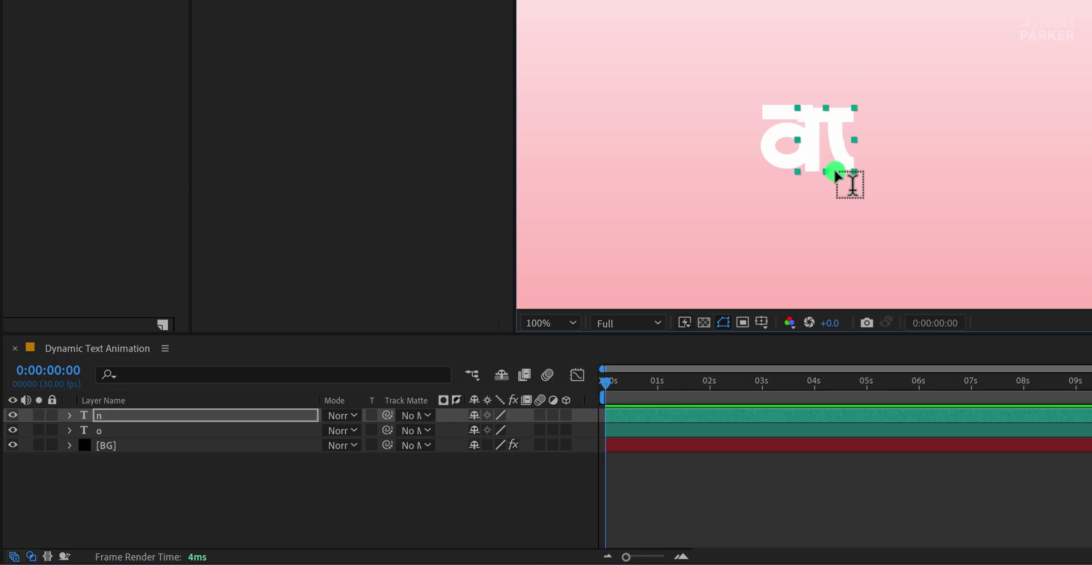
click(904, 170)
text(e)
key(Escape)
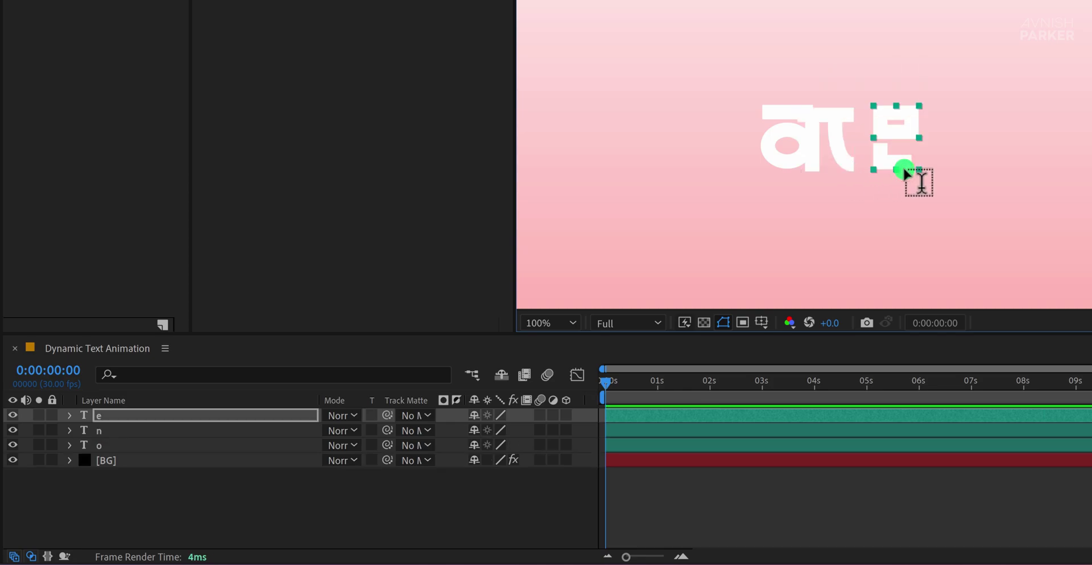
- Centre the three letter layers horizontally and vertically in the composition
click(135, 416)
shift+click(97, 446)
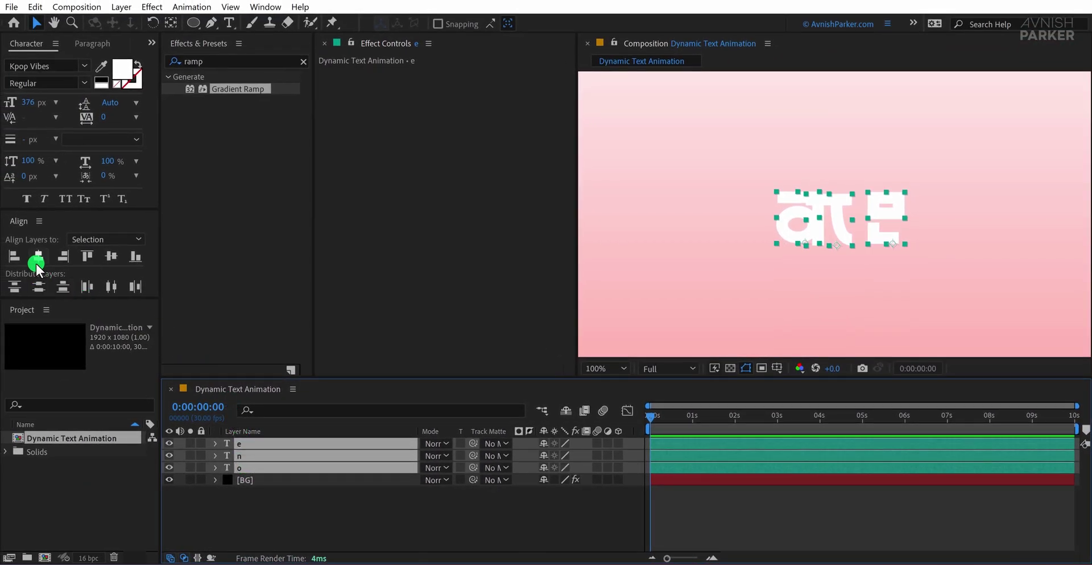
click(37, 257)
click(108, 255)
click(273, 506)
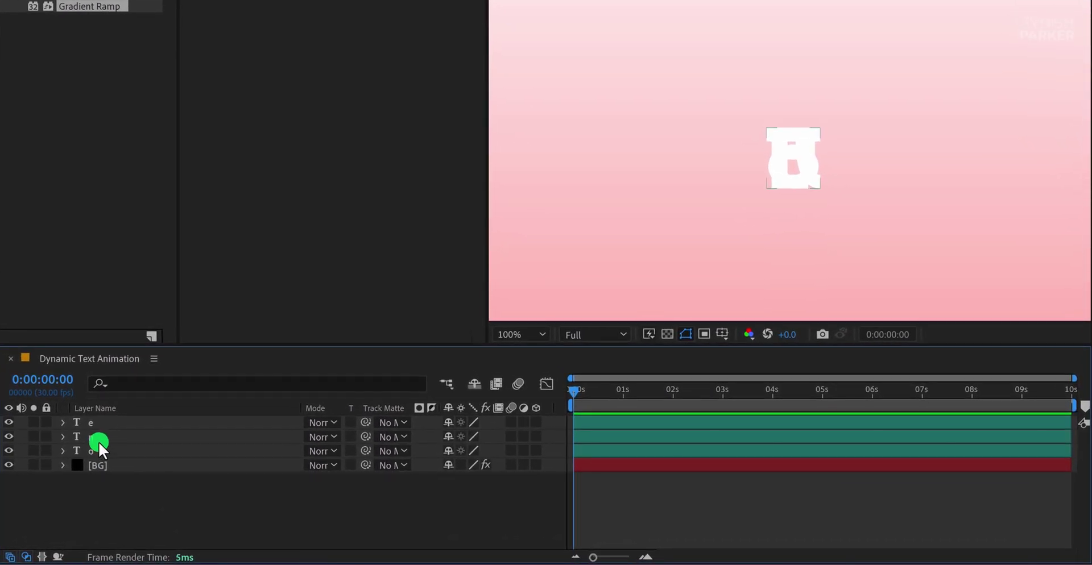
- Shift the o letter to the left and the e letter to the right
click(97, 451)
key(Return)
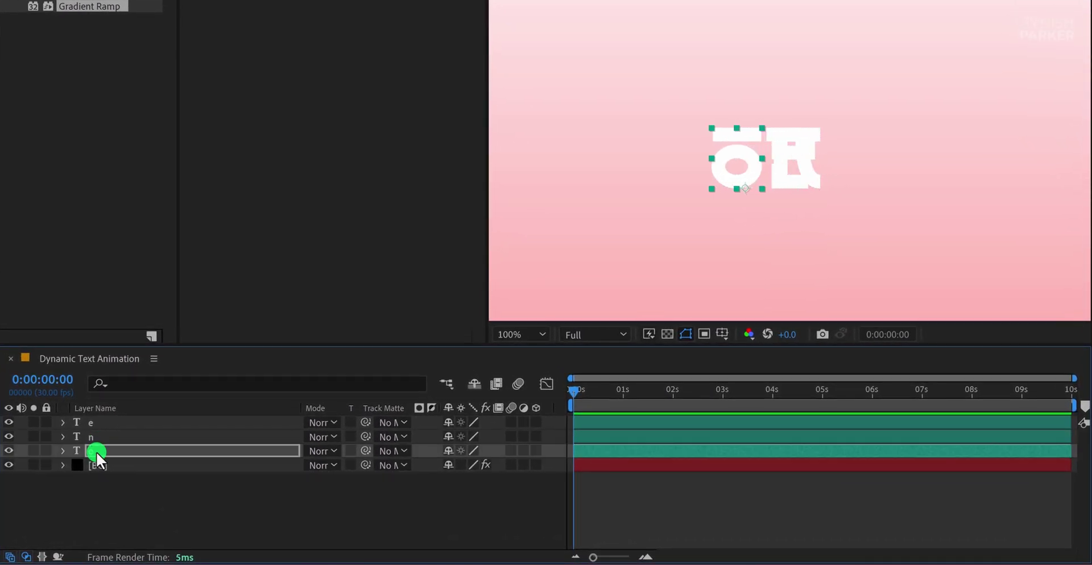
click(94, 425)
click(139, 490)
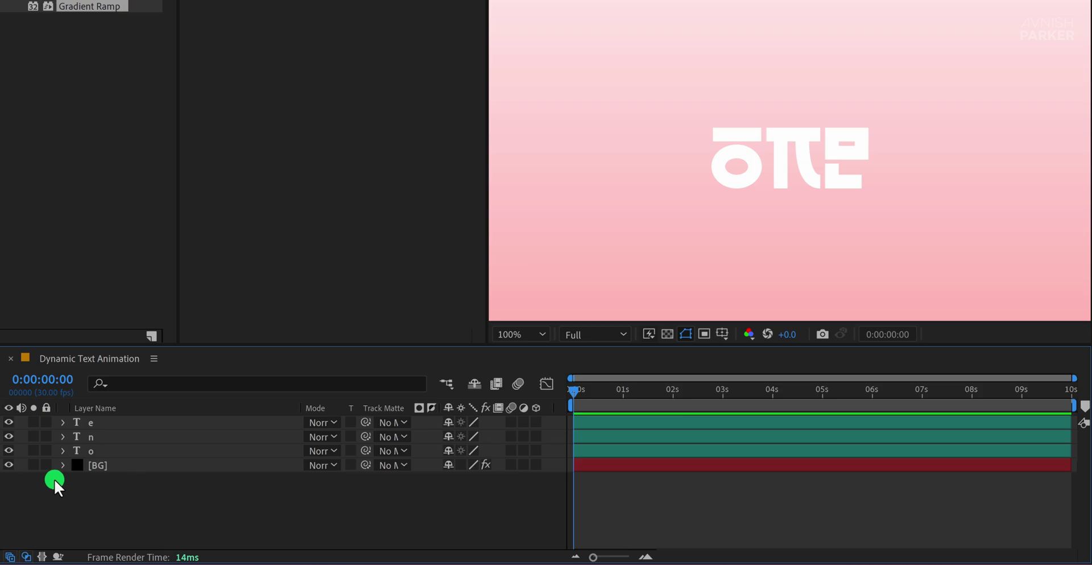
- Hide the BG layer and select the o letter layer
click(8, 465)
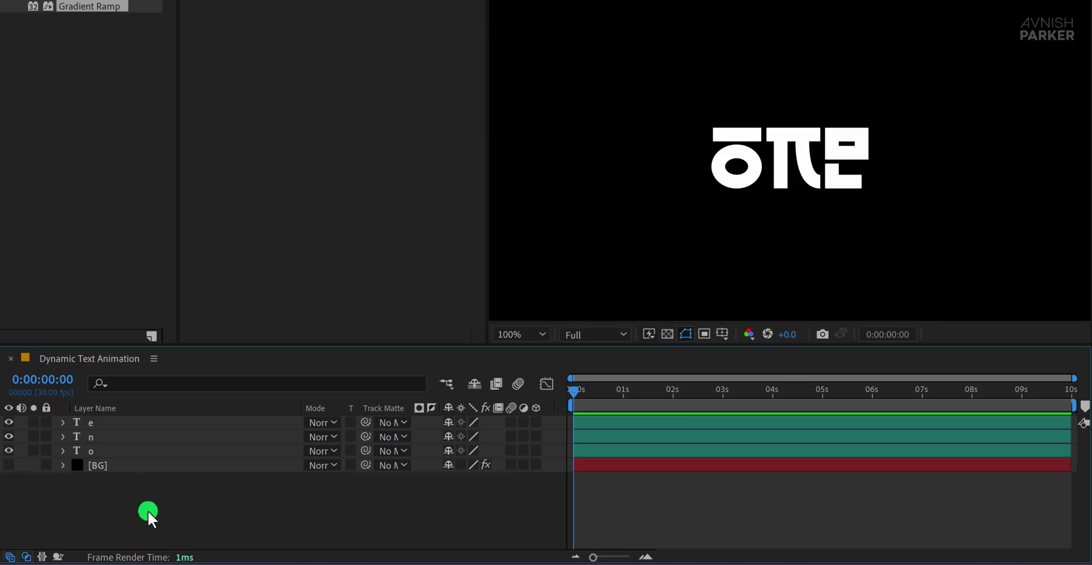
click(120, 449)
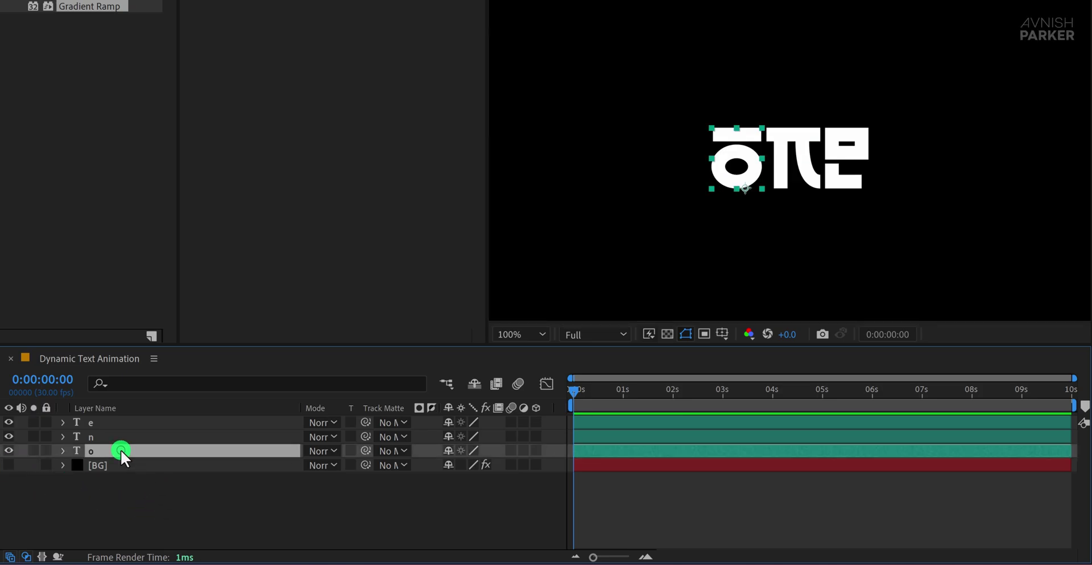
click(92, 435)
click(93, 425)
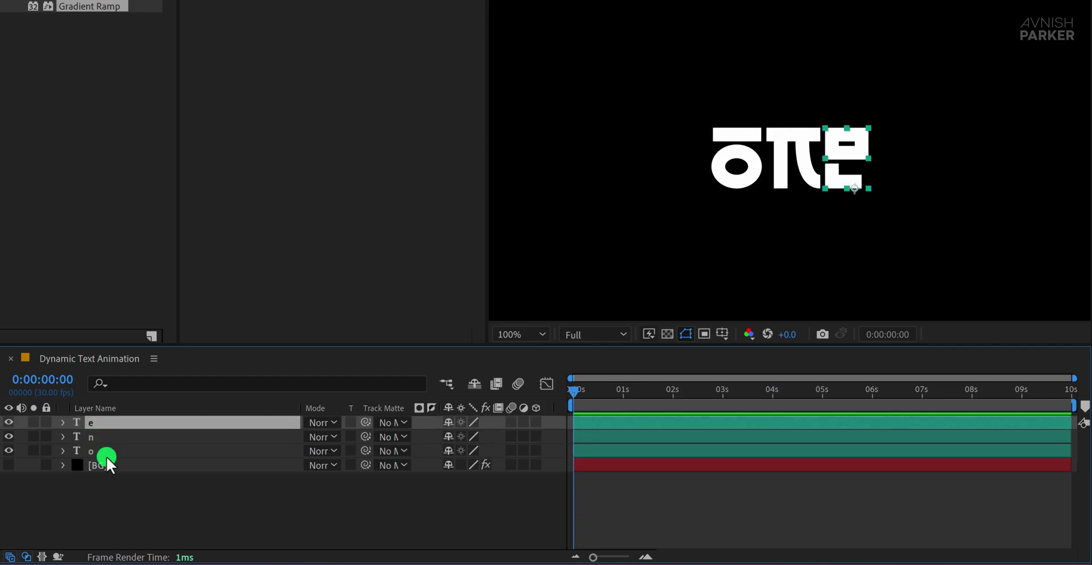
click(99, 451)
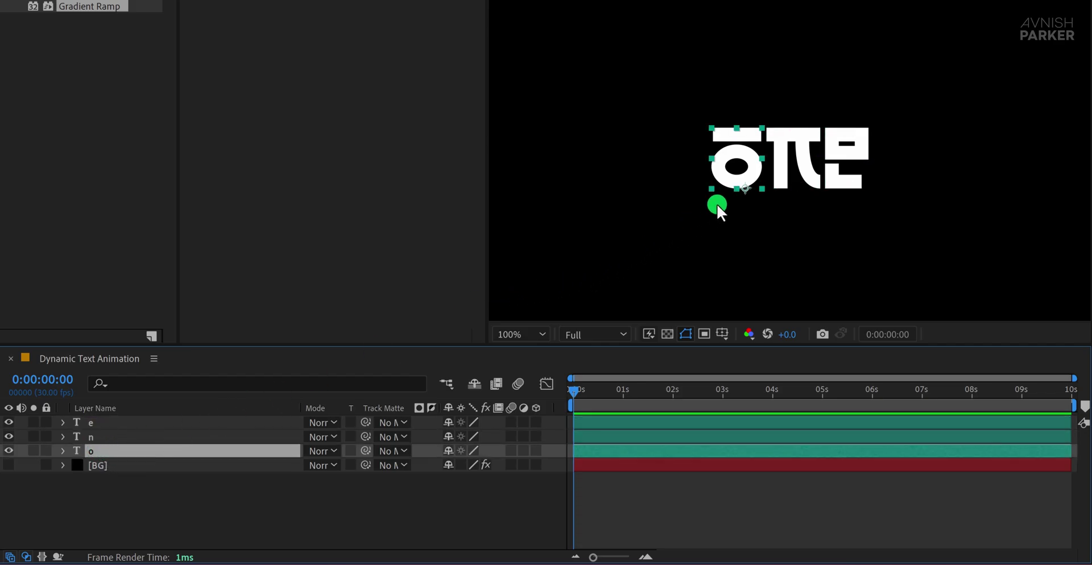
- Zoom the viewer to 200% and move the o letter's anchor point to its bottom-left corner
key(period)
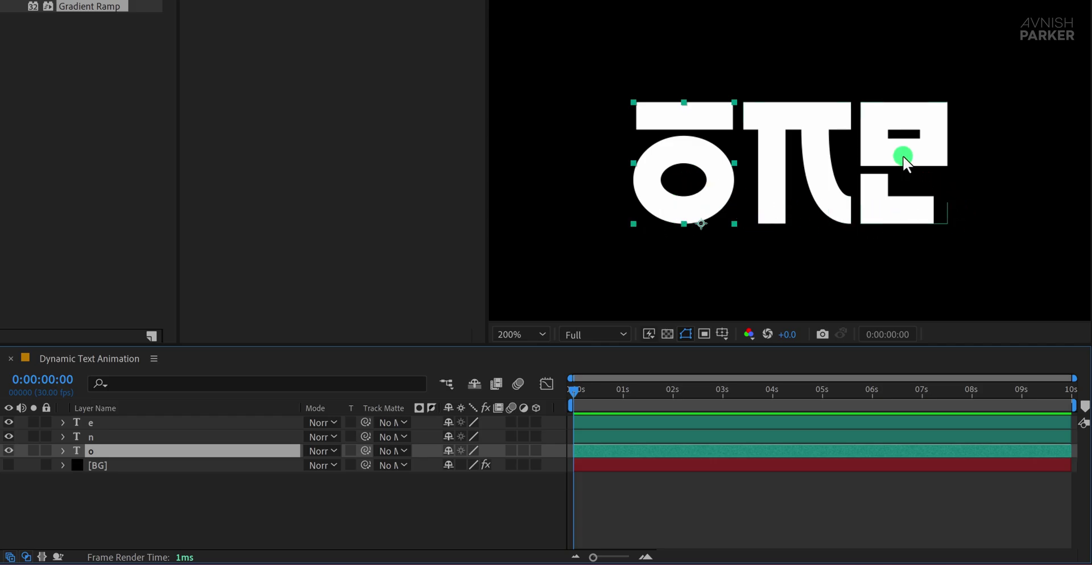
key(y)
click(668, 208)
drag(668, 208, 636, 224)
click(103, 454)
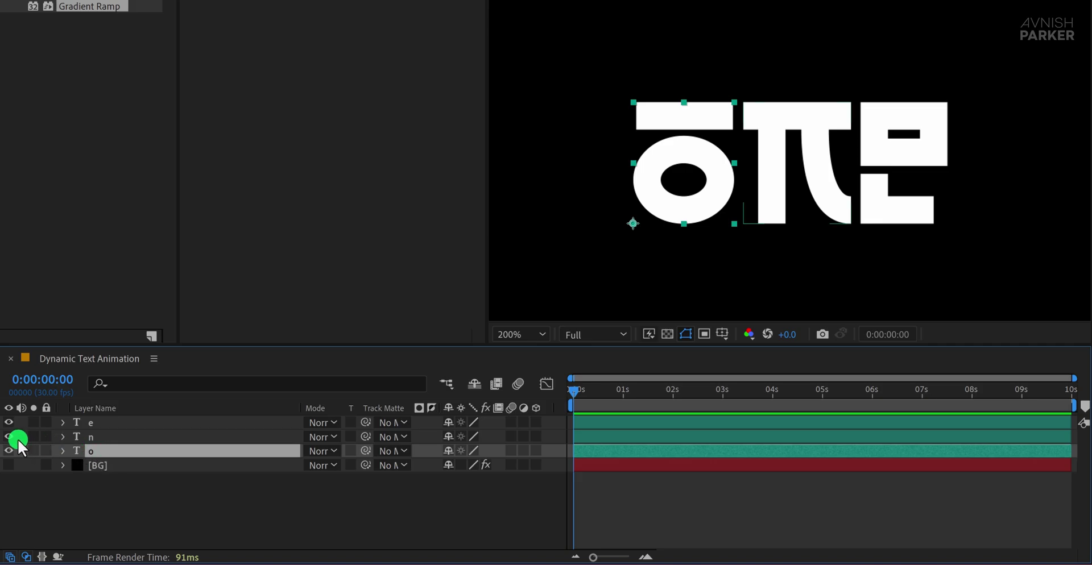
- Keyframe the o layer's Scale from 0% at 0s to full size at 1 second, then preview
drag(12, 438, 12, 428)
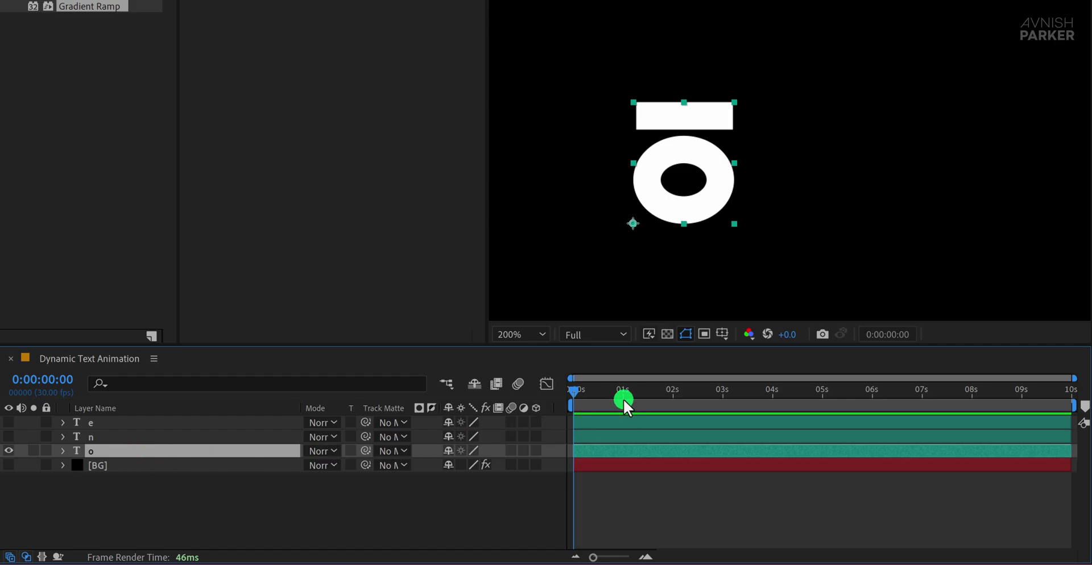
drag(623, 398, 568, 391)
click(191, 448)
key(s)
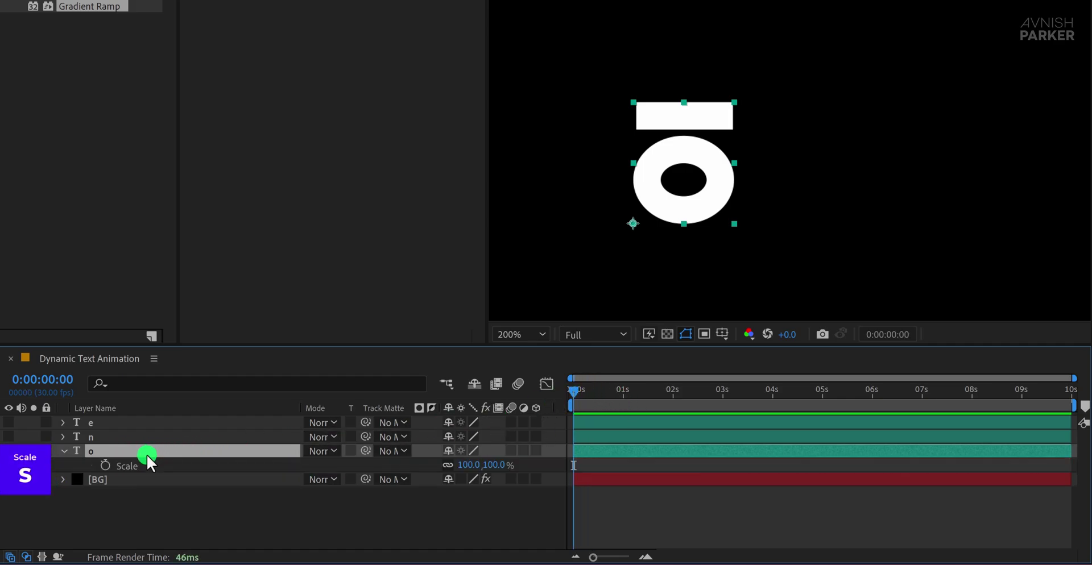
click(103, 465)
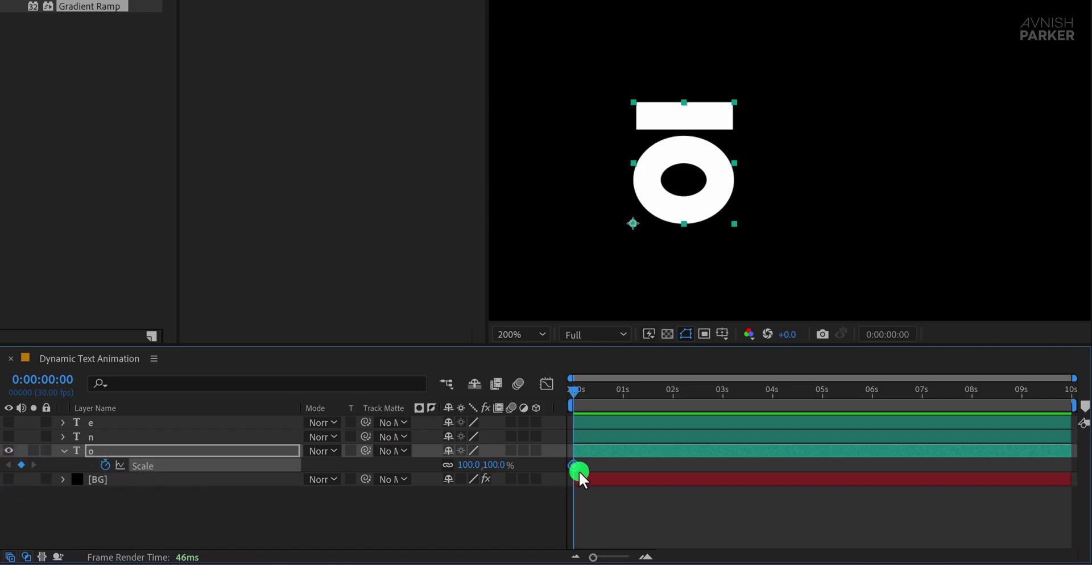
drag(576, 465, 627, 466)
click(495, 466)
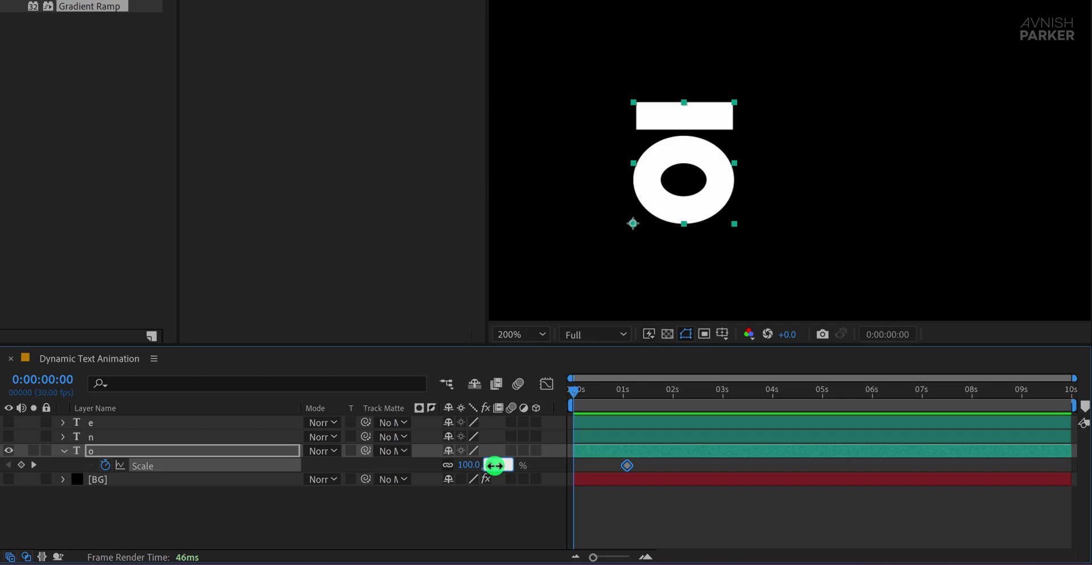
text(0)
key(Return)
key(space)
key(space)
key(space)
key(space)
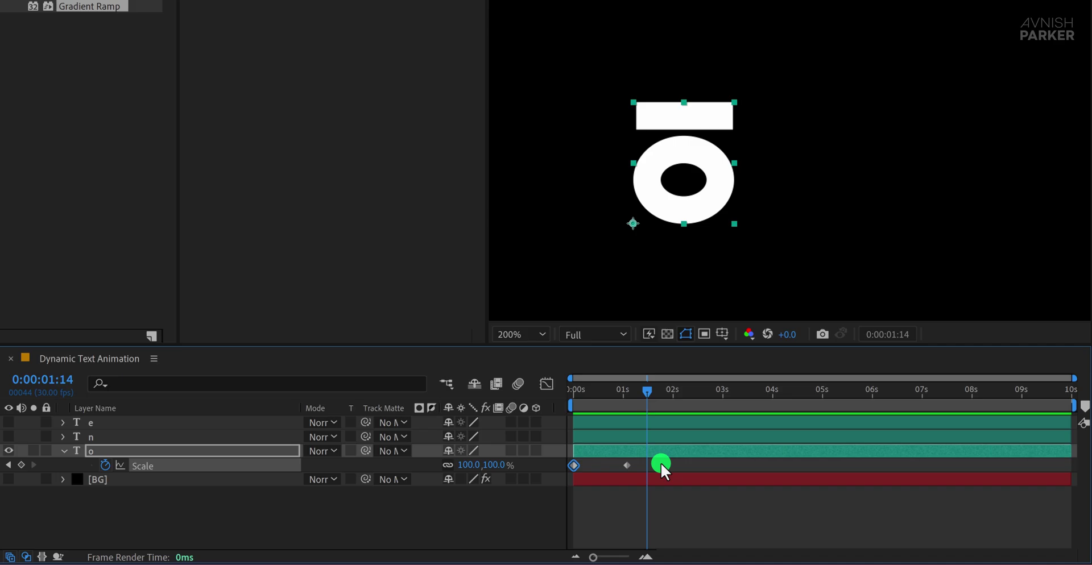
- Sharpen the Scale speed-graph ease so the o bursts in then slows, and preview
drag(661, 464, 569, 473)
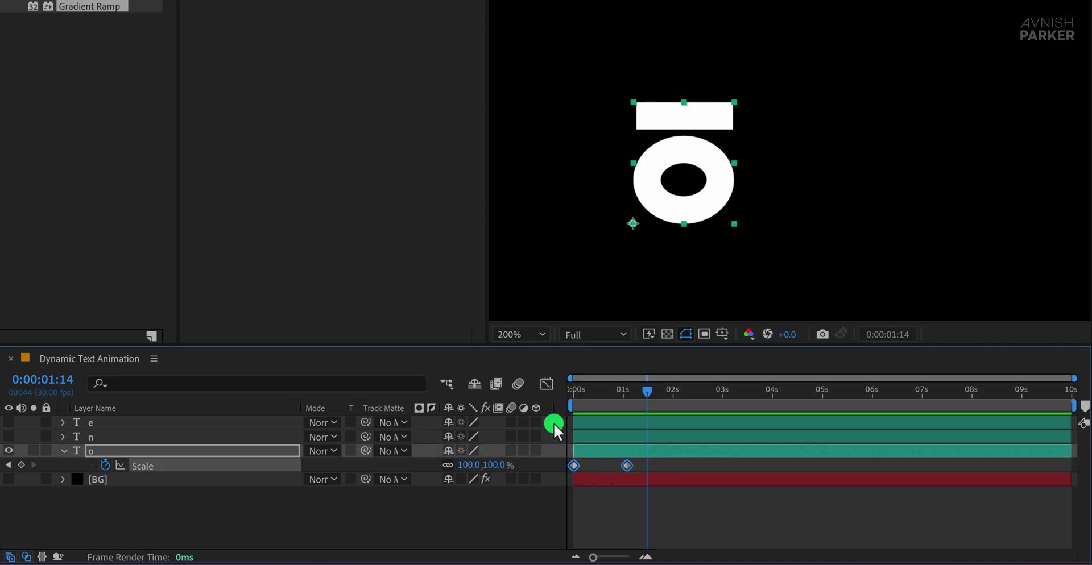
click(547, 387)
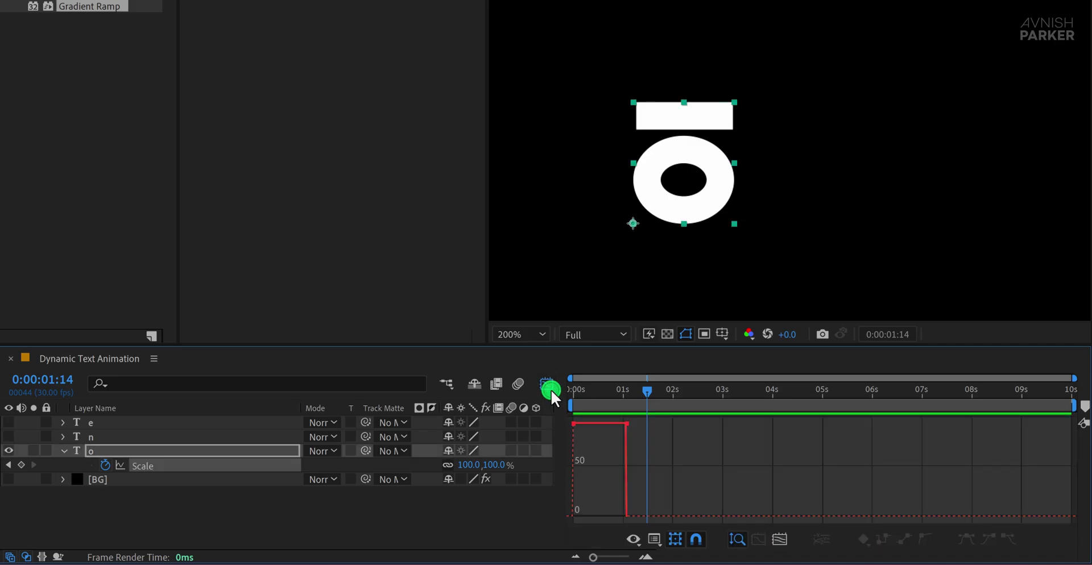
right_click(664, 449)
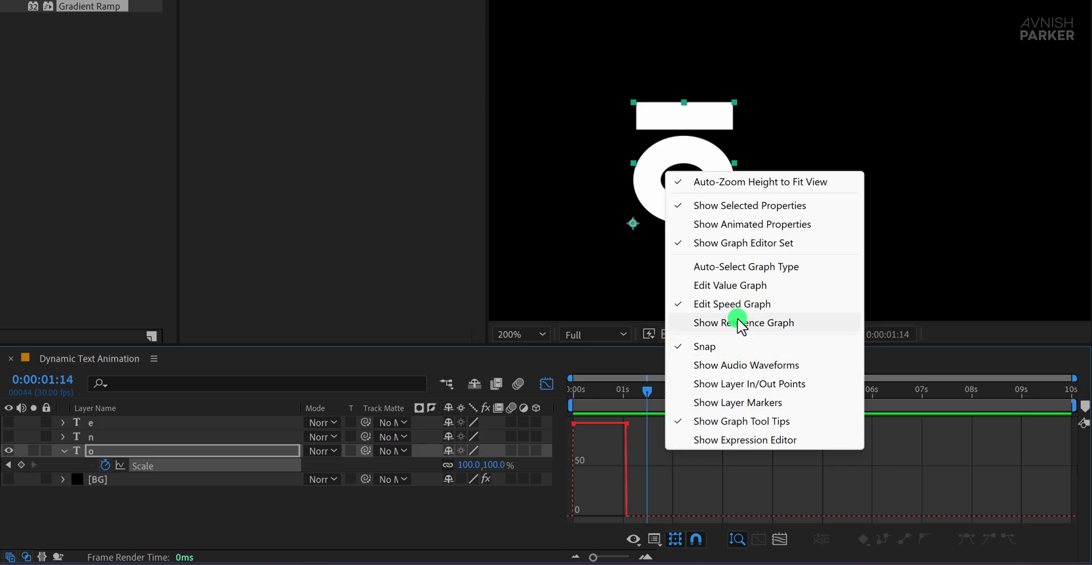
click(626, 424)
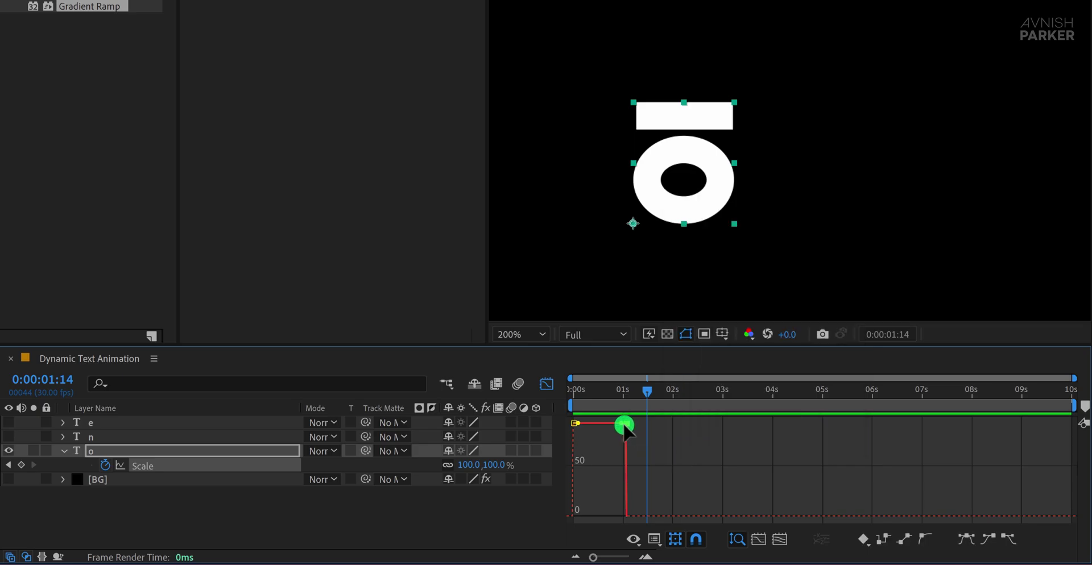
drag(580, 493, 589, 515)
key(space)
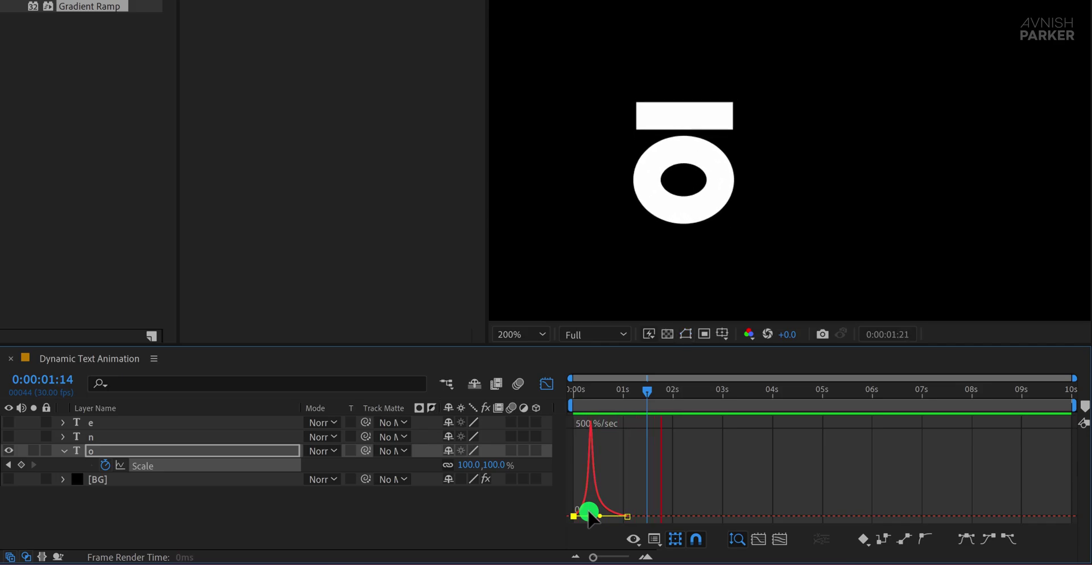
- Enable motion blur on the o layer, return to the layer bars, and preview
click(589, 512)
click(590, 455)
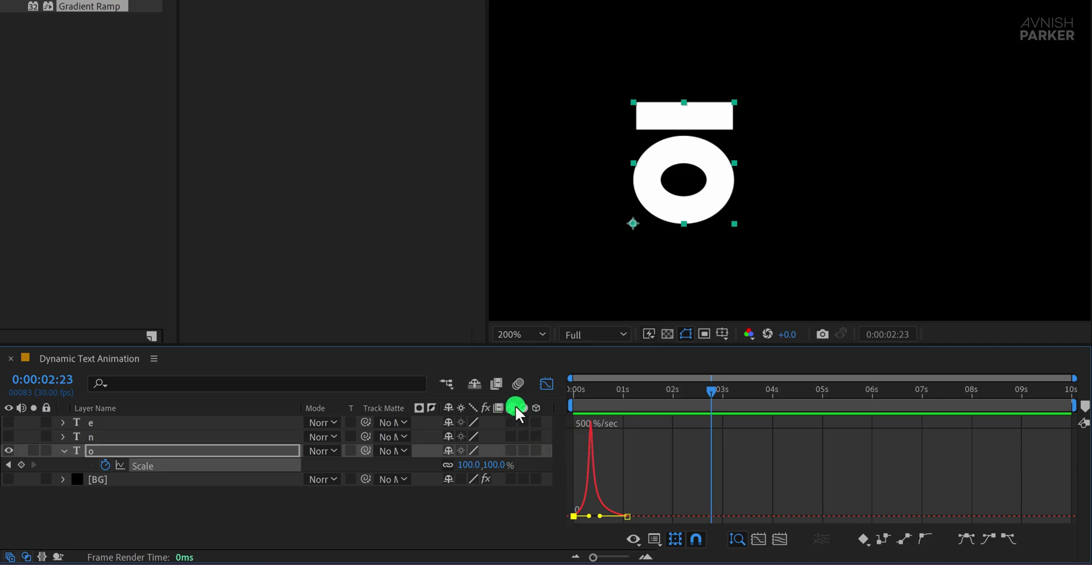
right_click(556, 407)
mouse_move(631, 455)
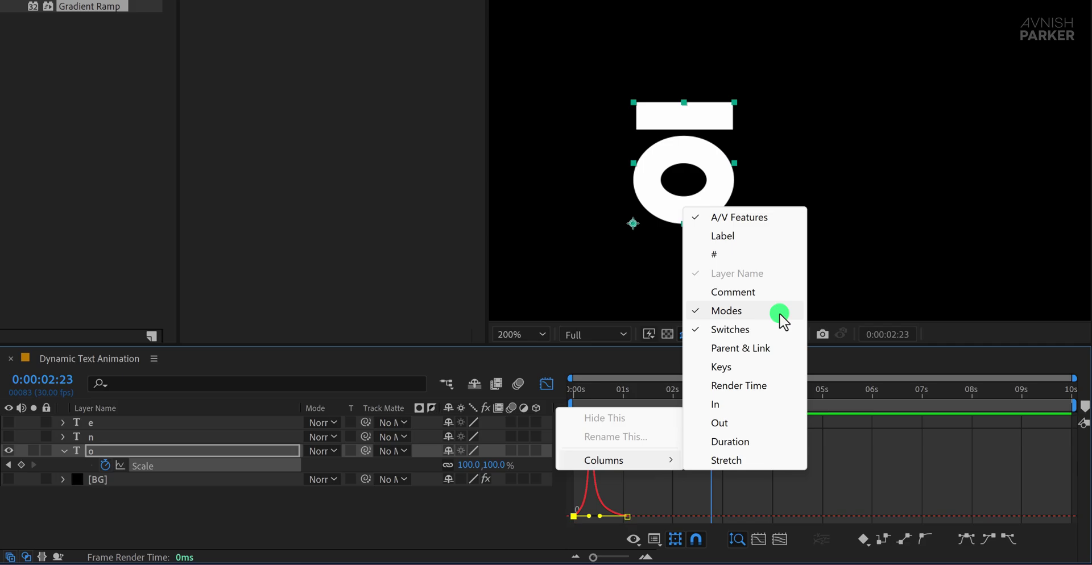
click(510, 452)
click(551, 384)
click(618, 502)
key(space)
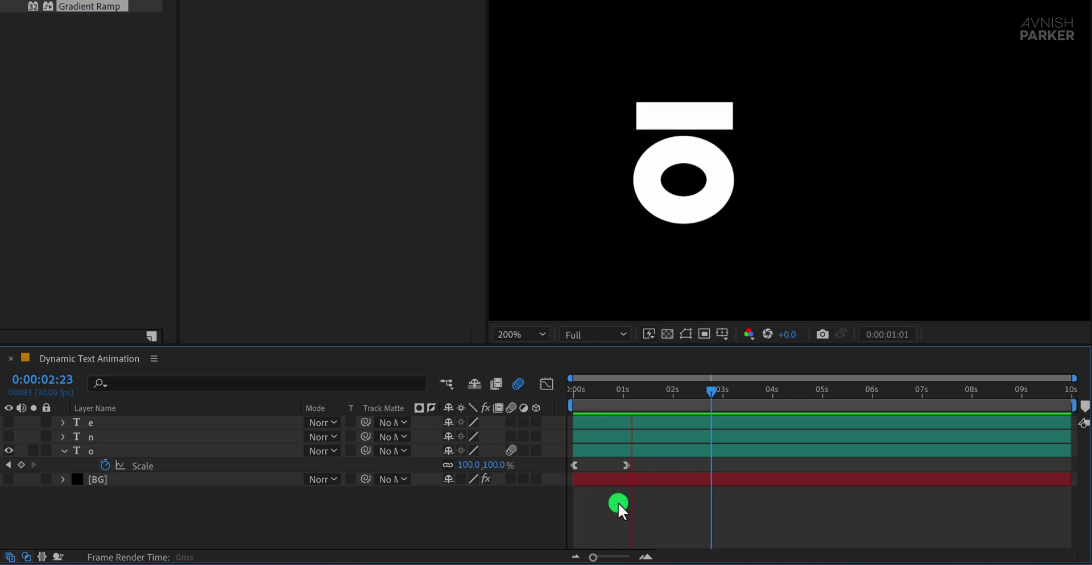
key(space)
- Move the current time to 0:00:01:24 and select the o layer
drag(592, 398, 663, 393)
click(214, 465)
click(120, 451)
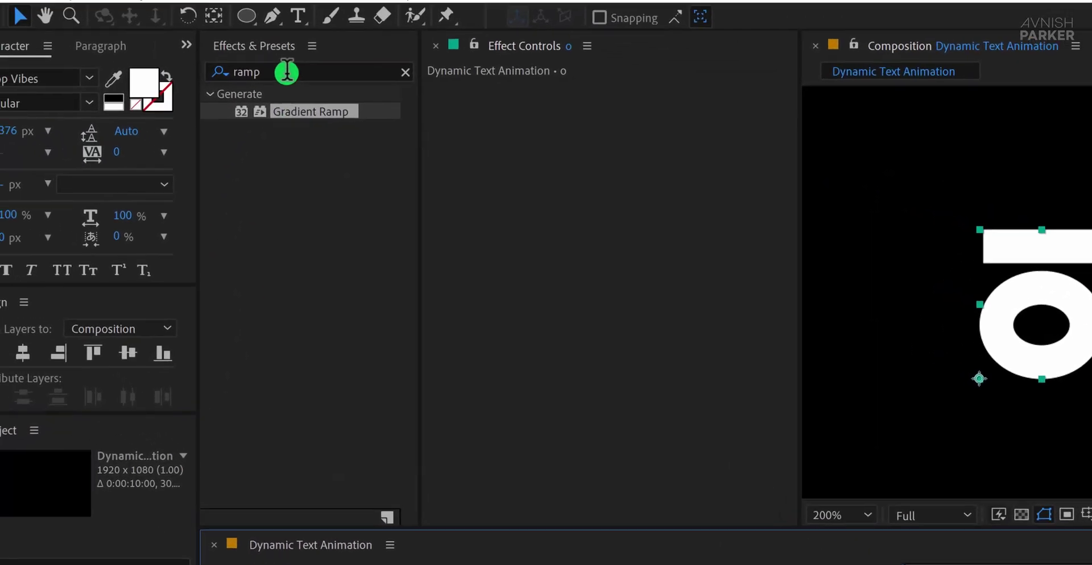
- Apply Shift Channels to the o layer with Take Green From and Take Blue From set to Full Off
double_click(186, 26)
text(shift)
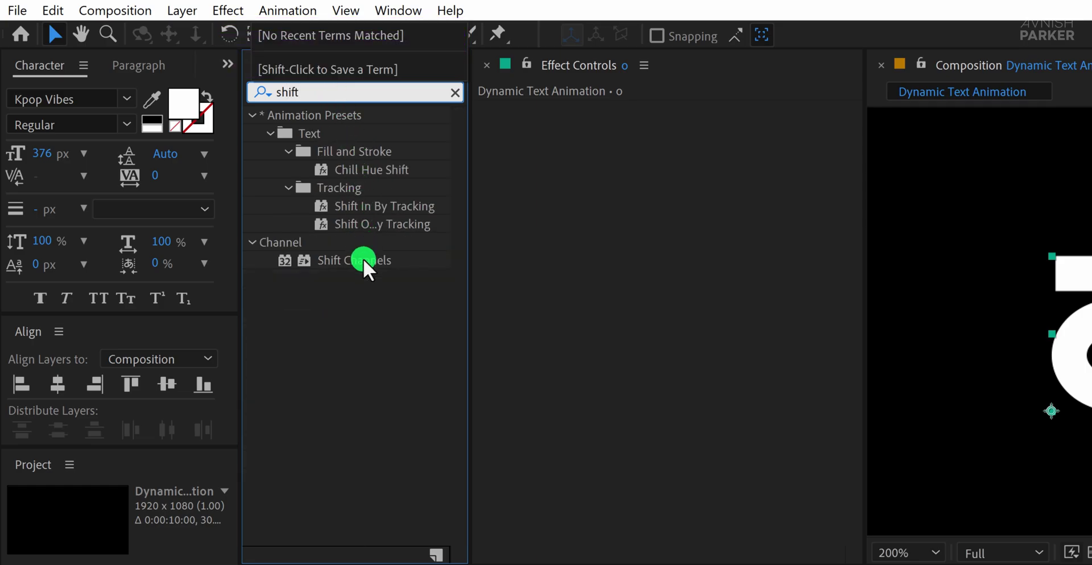
drag(359, 261, 609, 279)
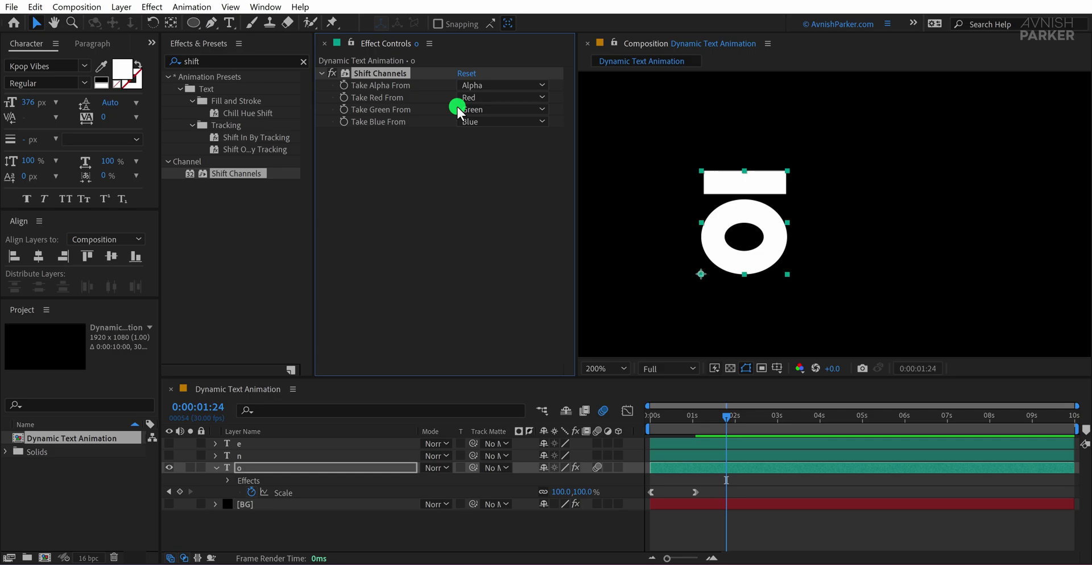
click(461, 109)
click(501, 268)
click(485, 122)
click(495, 278)
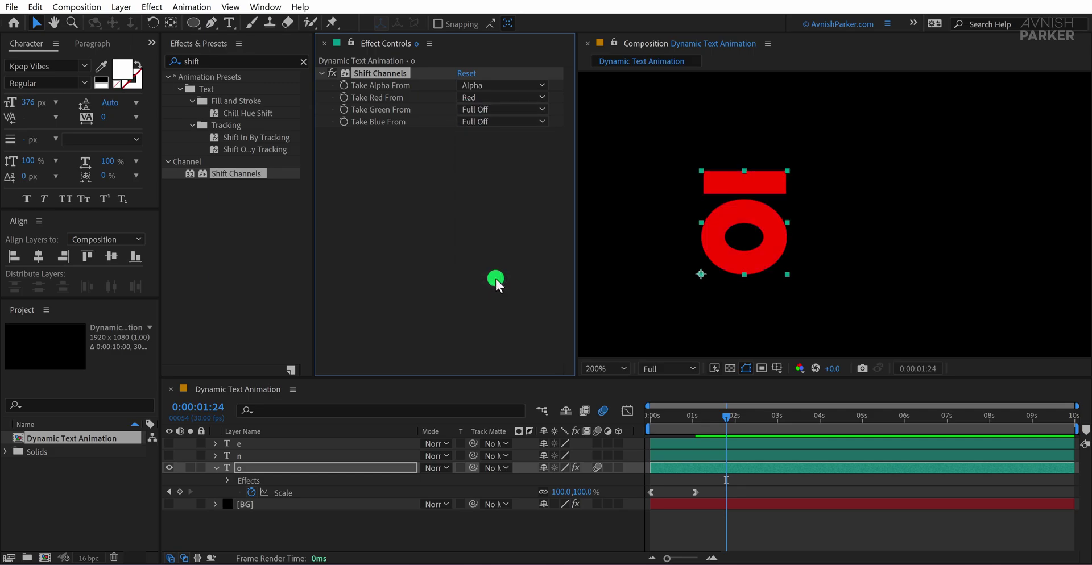
click(285, 476)
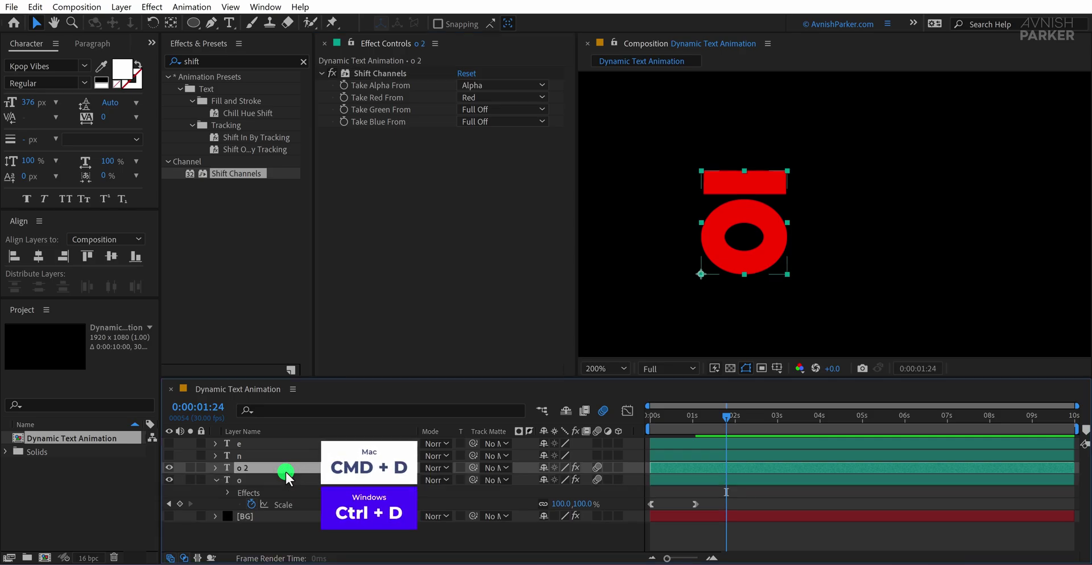
- Duplicate the o layer and set the o 3 copy's Red to Full Off and Blue to Blue
key(ctrl+d)
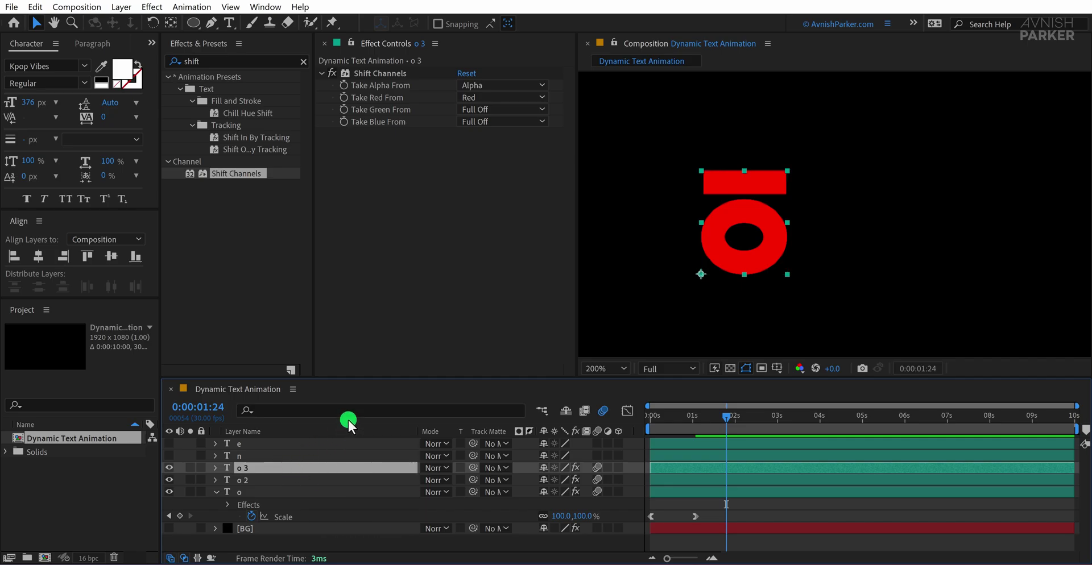
click(487, 97)
click(485, 255)
click(480, 121)
click(492, 184)
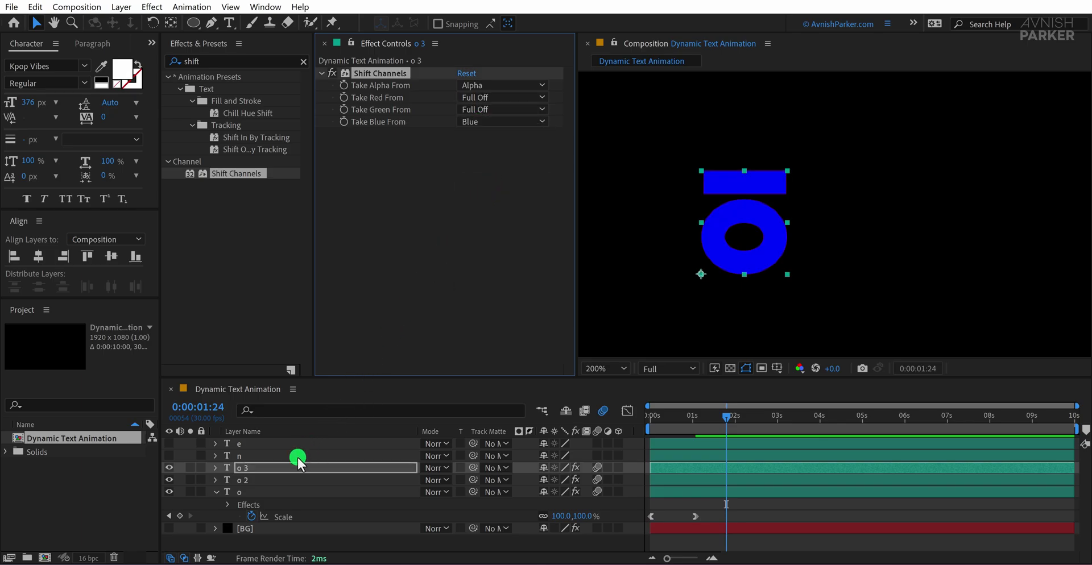
- Set the o 2 copy's Shift Channels Red to Full Off and Green to Green
click(261, 480)
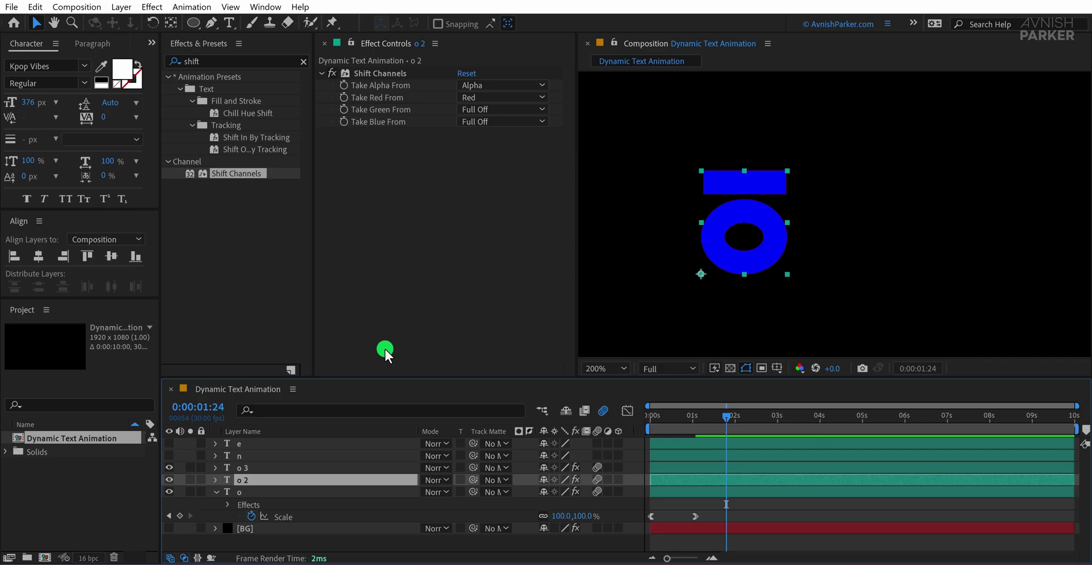
click(481, 97)
click(503, 255)
click(485, 112)
click(493, 158)
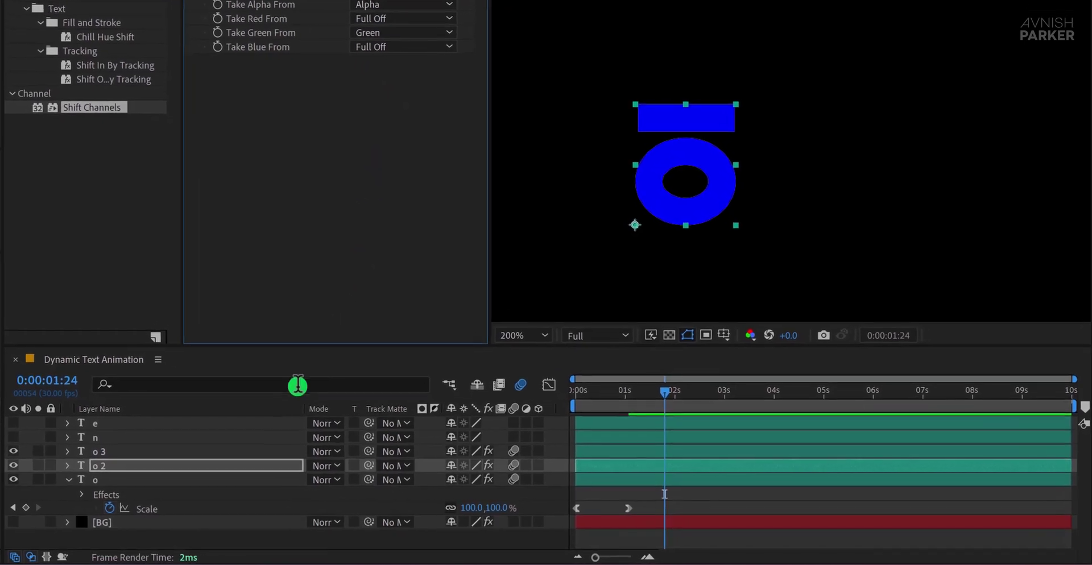
click(104, 480)
click(98, 466)
click(97, 452)
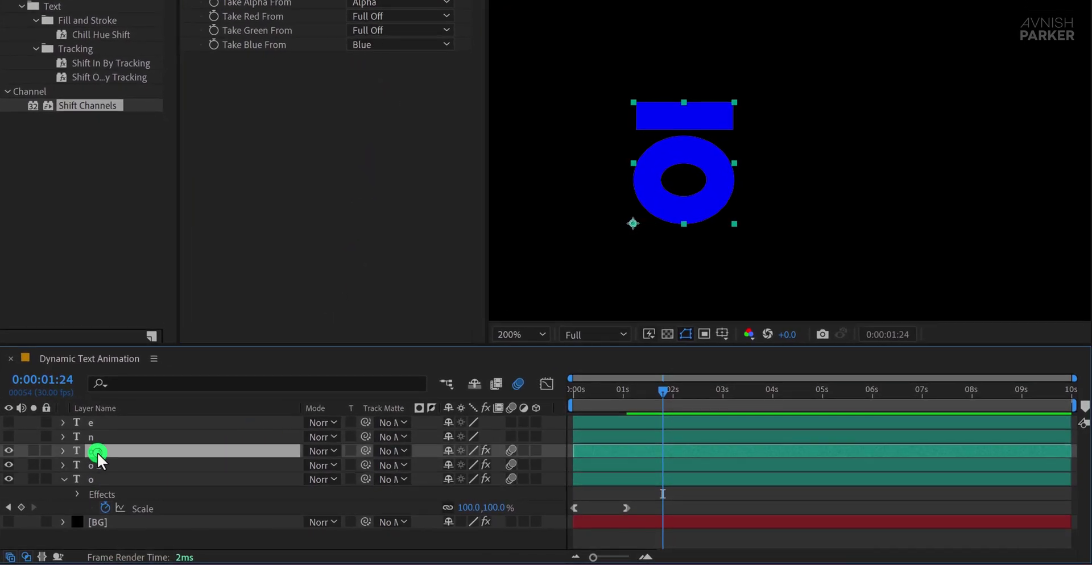
- Set the o 2 and o 3 layers to Screen blending mode
shift+click(142, 470)
click(316, 451)
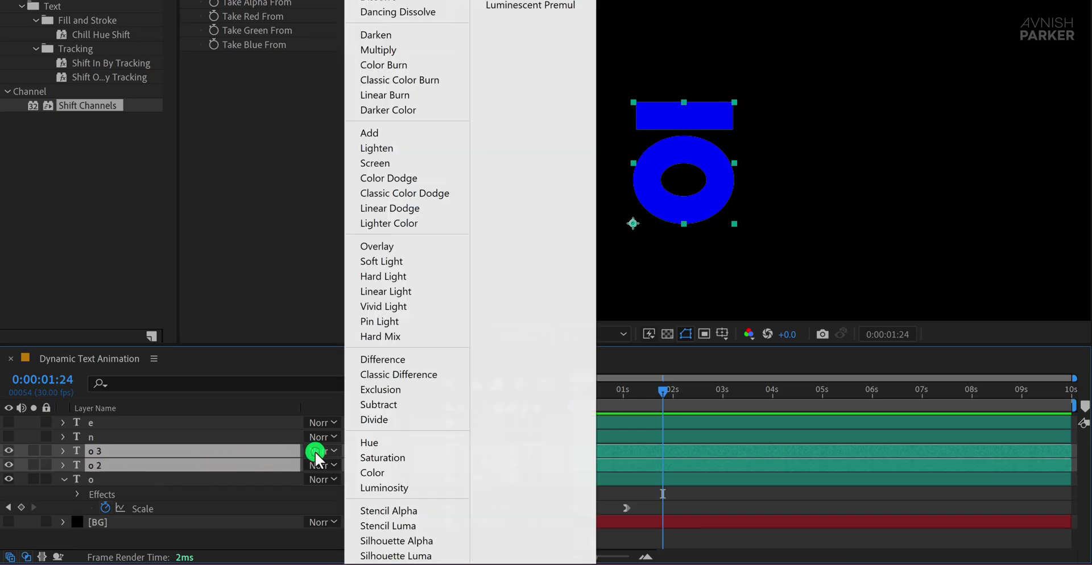
click(389, 164)
click(554, 496)
- Offset the o layer one frame later in the timeline and preview the RGB split
drag(613, 396, 566, 402)
key(=)
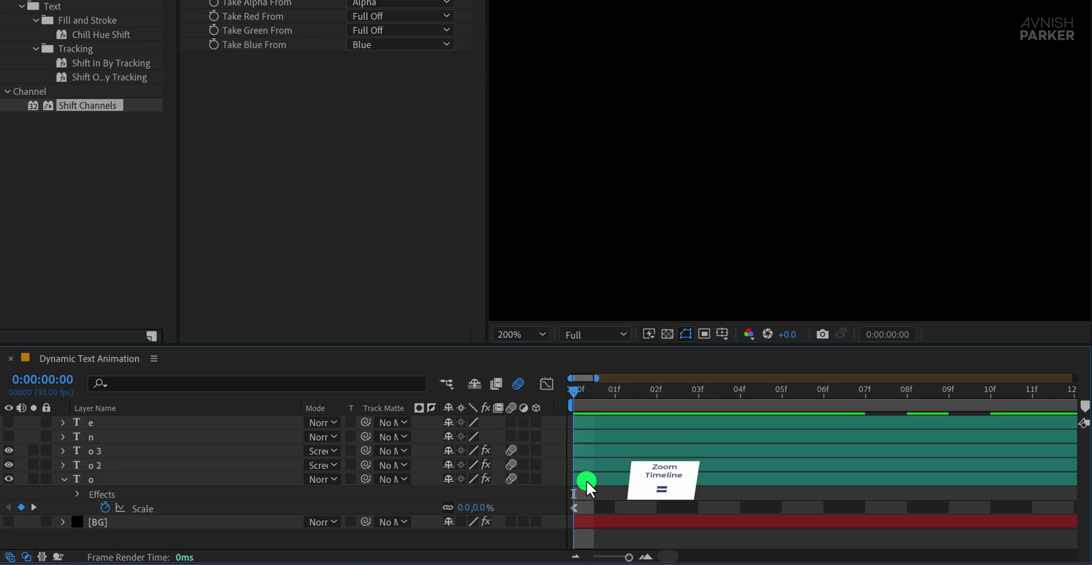
click(586, 479)
drag(585, 479, 677, 493)
key(minus)
key(minus)
key(minus)
click(677, 494)
key(space)
key(space)
key(space)
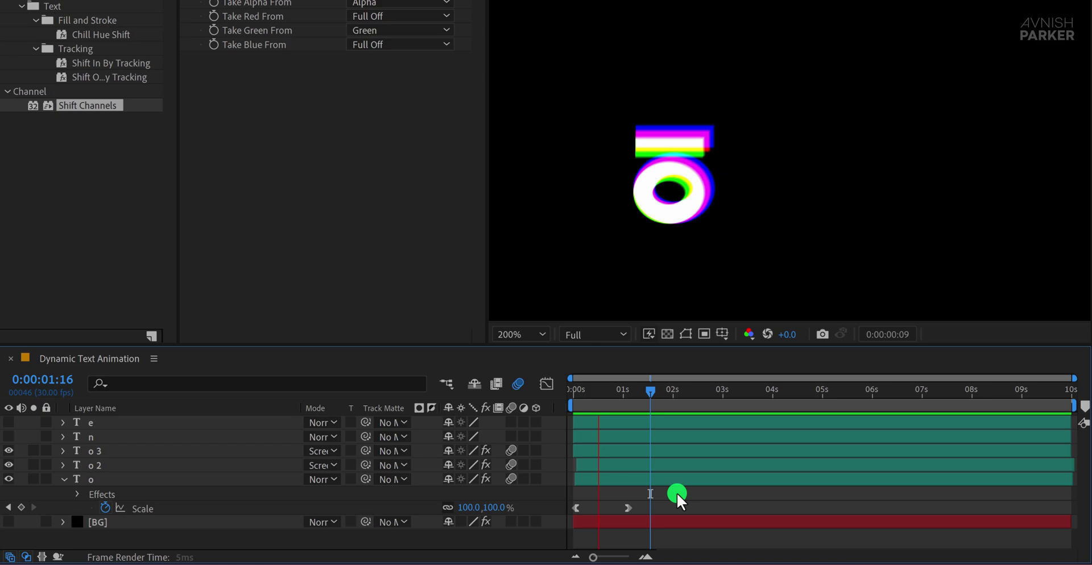
- Duplicate the three o layers, offset them later and to the right, and change the text to n
drag(626, 396, 603, 398)
click(104, 455)
shift+click(96, 484)
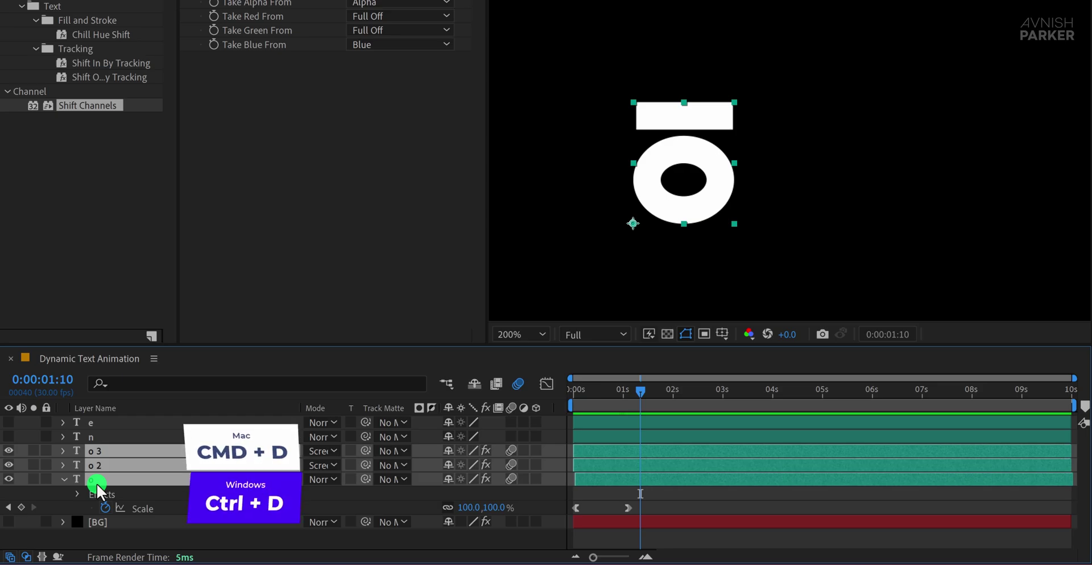
key(ctrl+d)
drag(98, 481, 101, 462)
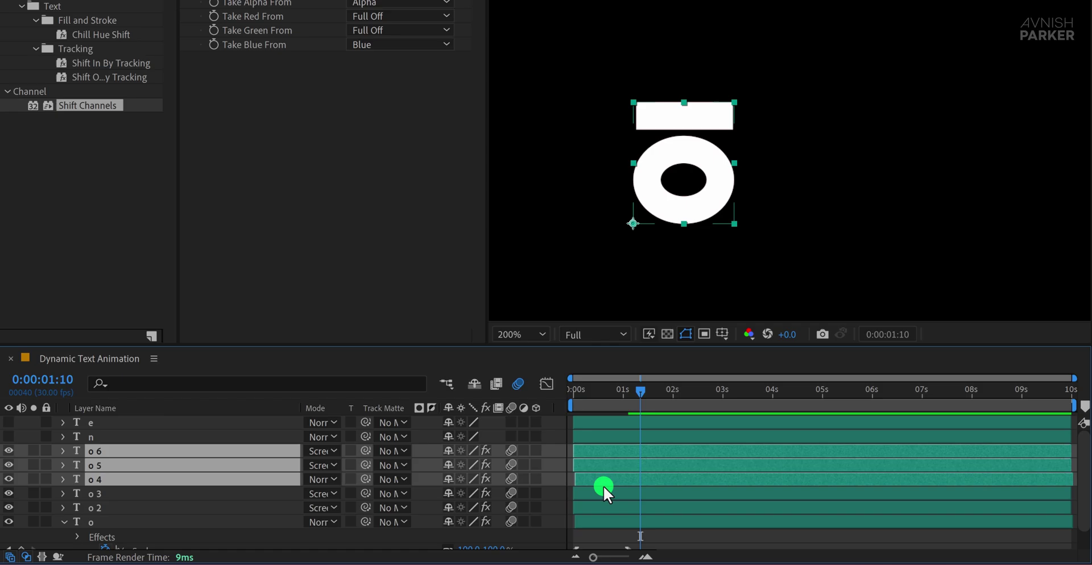
drag(610, 479, 598, 480)
click(181, 462)
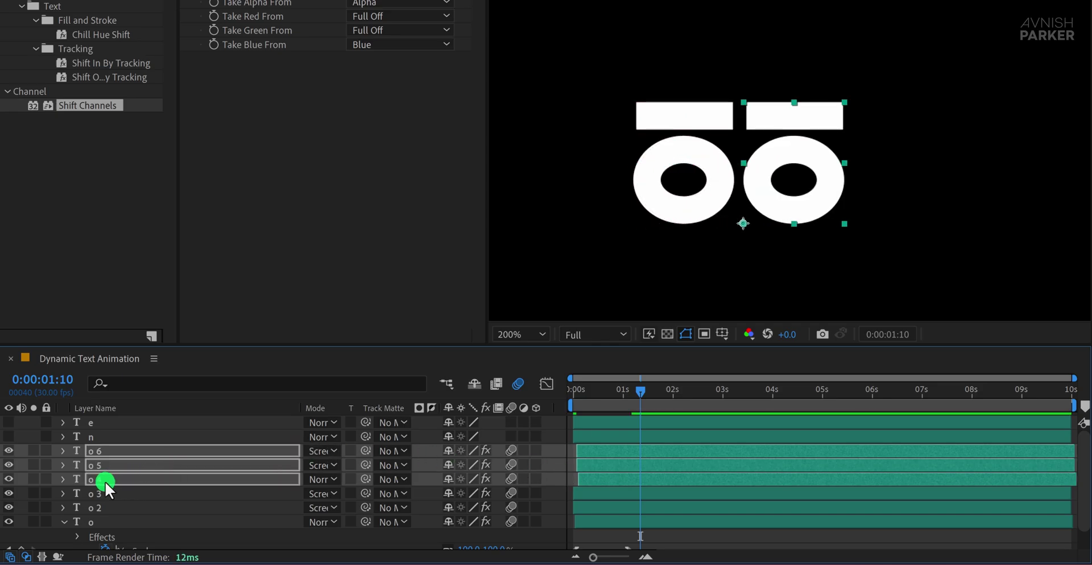
click(88, 483)
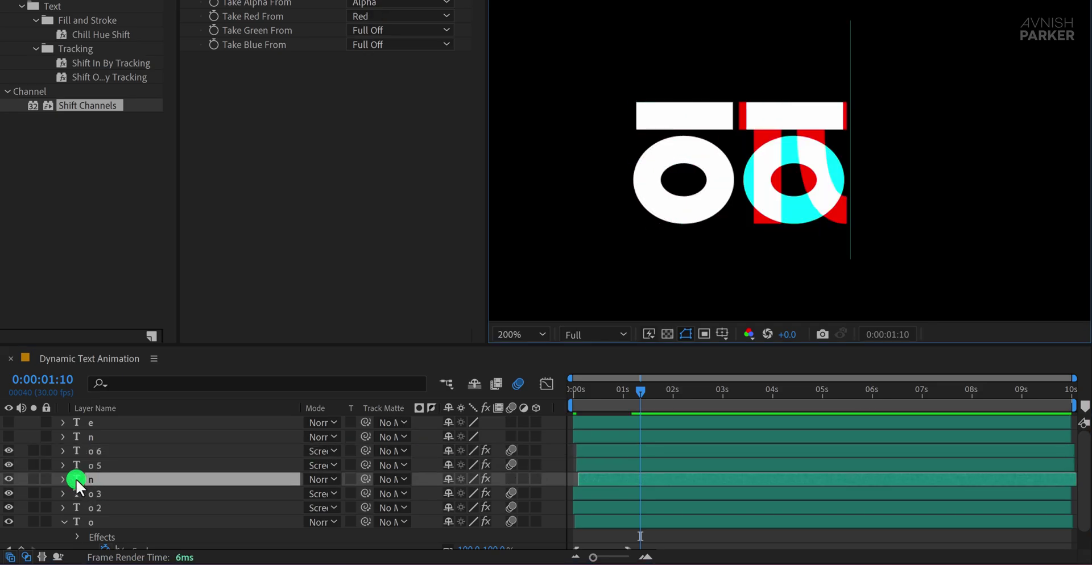
click(73, 463)
- Duplicate the three n layers into the e letters, offset them, and reorder the layer stack
click(76, 450)
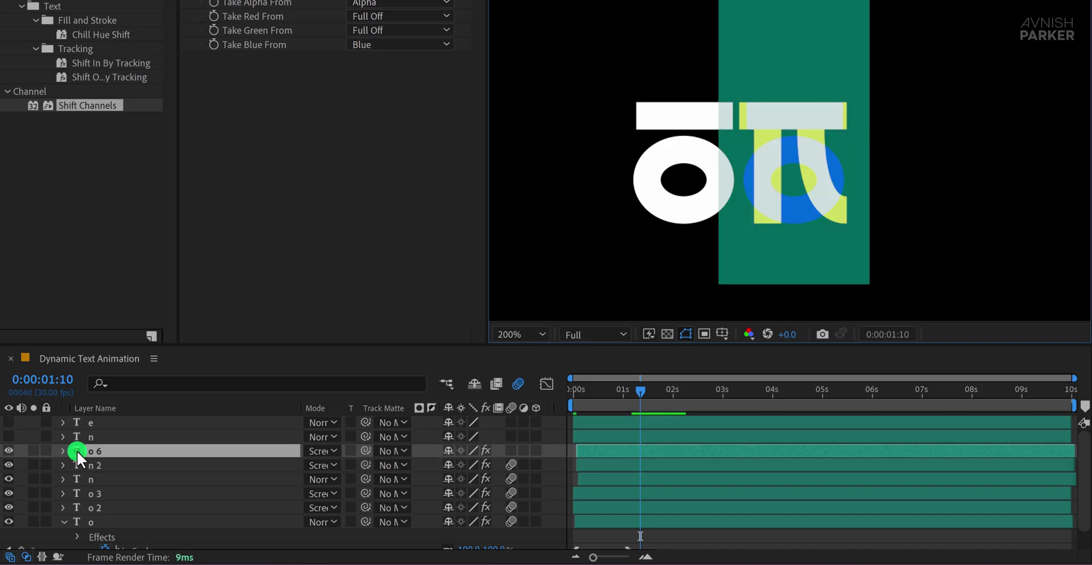
shift+click(98, 480)
key(ctrl+d)
drag(98, 481, 98, 455)
drag(586, 451, 589, 452)
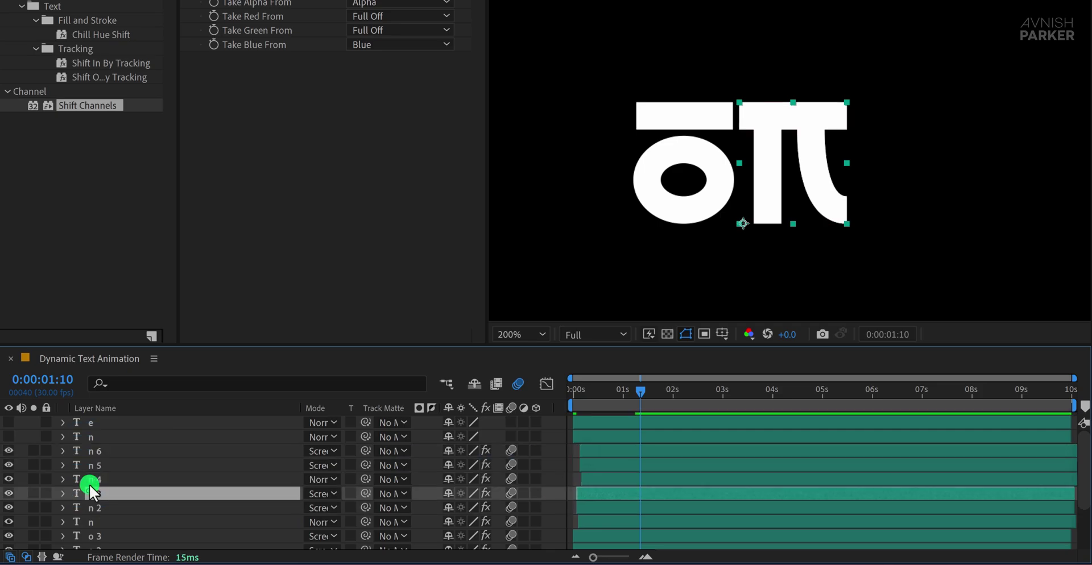
drag(90, 483, 74, 449)
drag(111, 478, 109, 492)
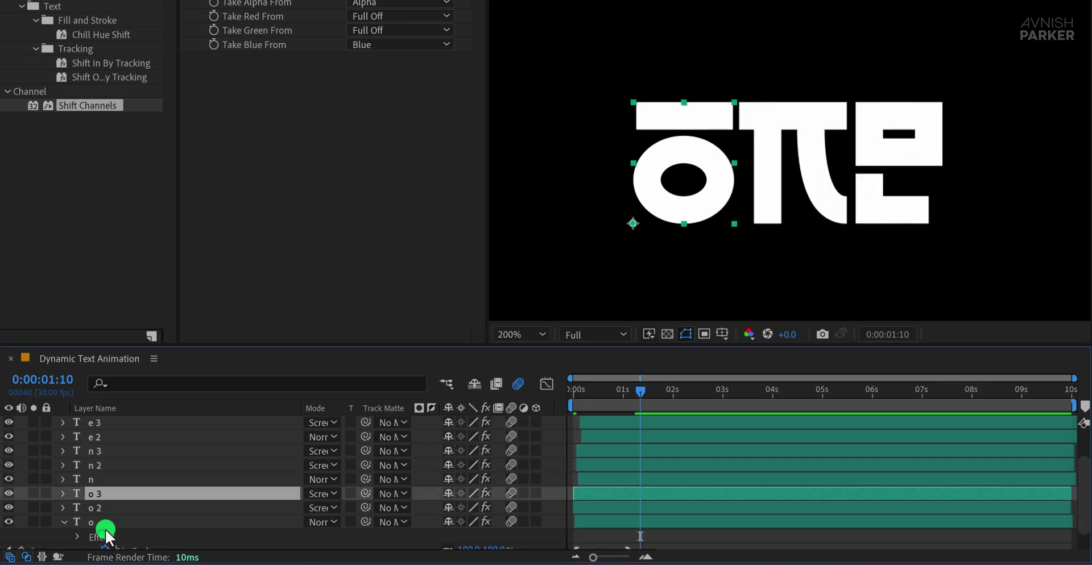
mouse_move(104, 529)
mouse_down()
mouse_move(105, 504)
mouse_move(525, 531)
mouse_move(540, 520)
mouse_up()
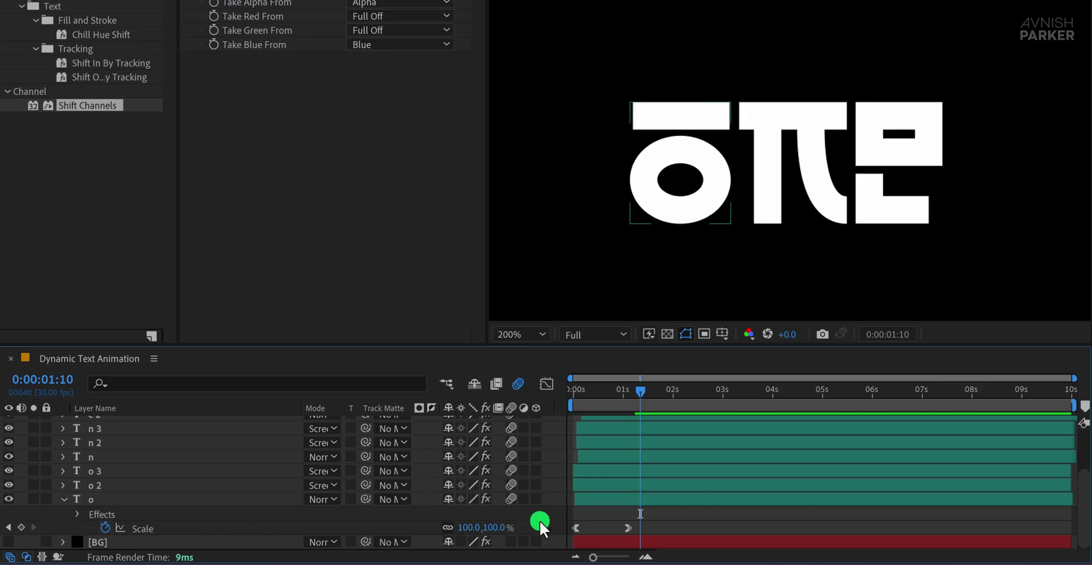
- Preview the word animation, then move the first letter layer's anchor to its glyph's bottom-right corner
key(space)
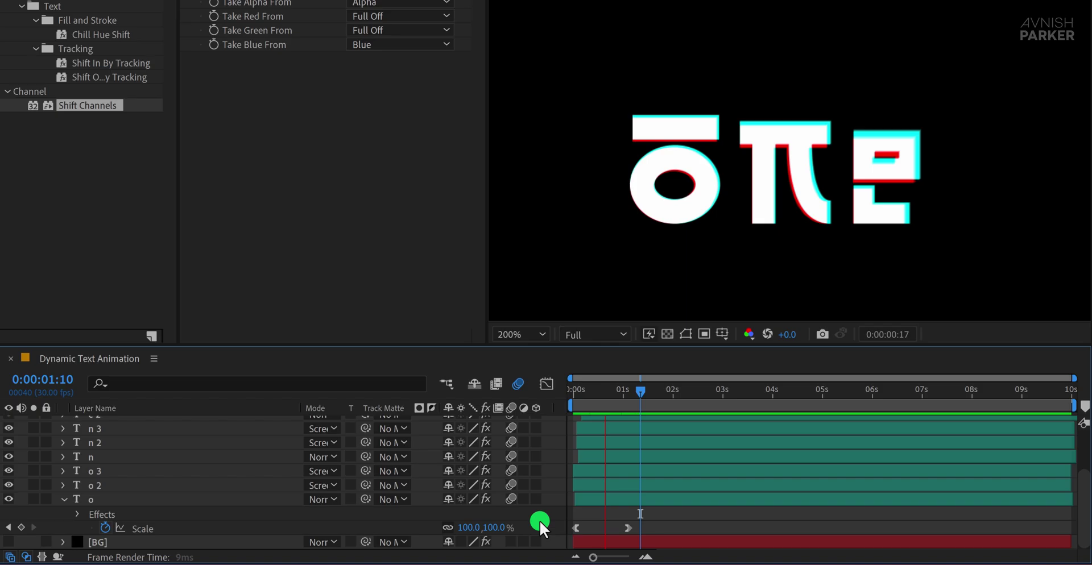
mouse_move(626, 395)
mouse_down()
mouse_move(575, 400)
mouse_move(620, 401)
mouse_up()
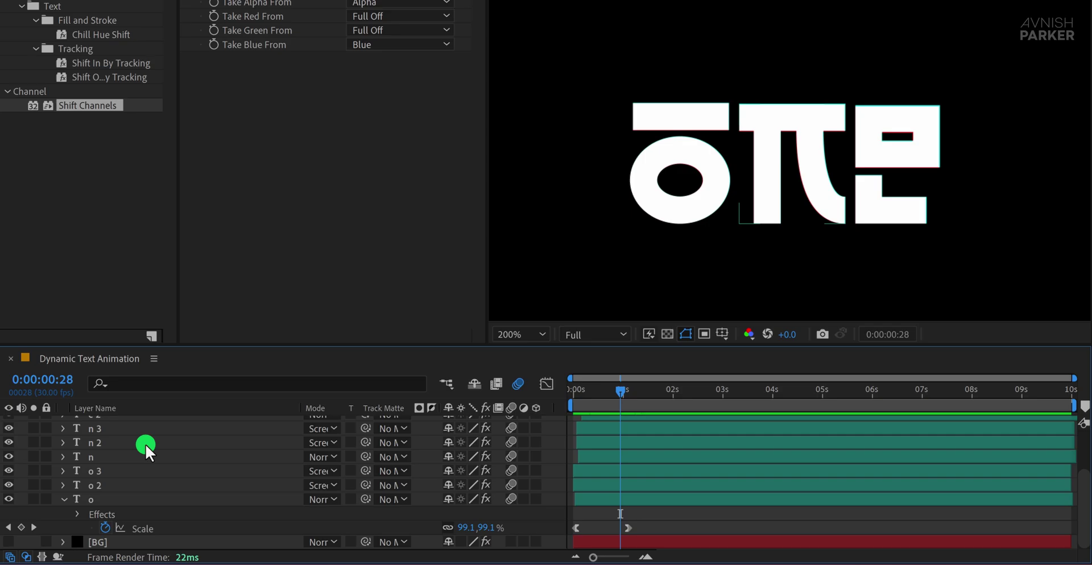
scroll(128, 453, up, 3)
click(97, 451)
click(851, 227)
key(y)
drag(849, 225, 940, 224)
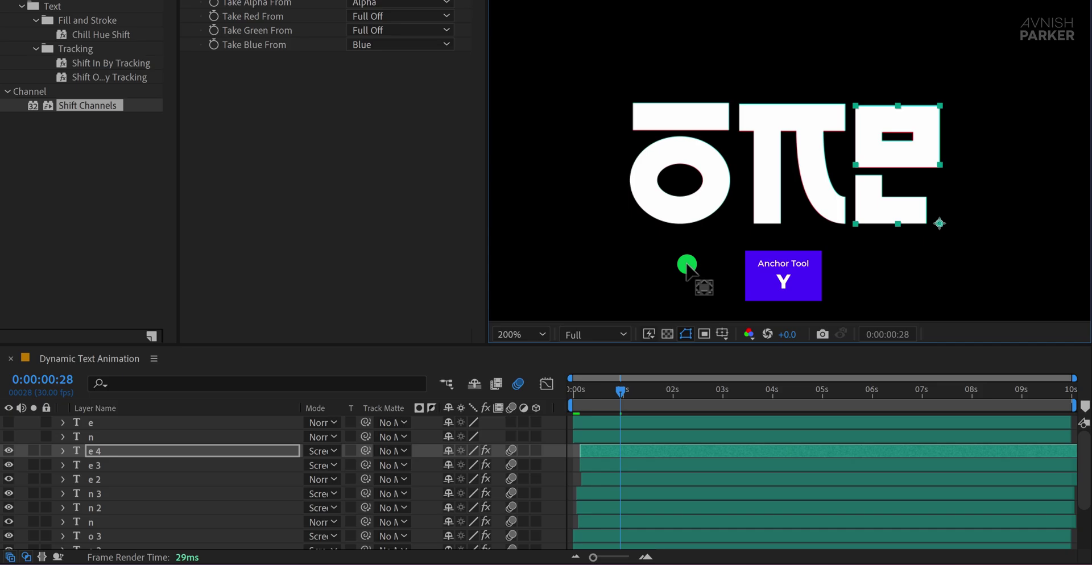
- Move the e 3 and e 2 anchors to their glyphs' bottom-right corners
click(140, 464)
drag(812, 225, 940, 223)
click(107, 485)
drag(841, 236, 940, 223)
click(130, 478)
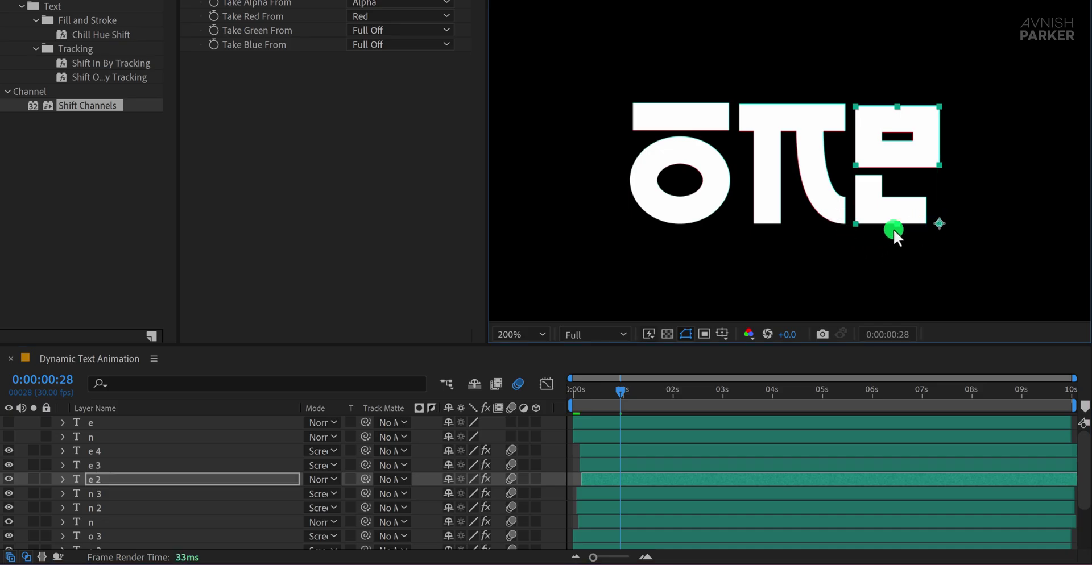
- Move the n, n 2 and n 3 anchors along the glyph bottom to its corner
click(97, 522)
click(743, 224)
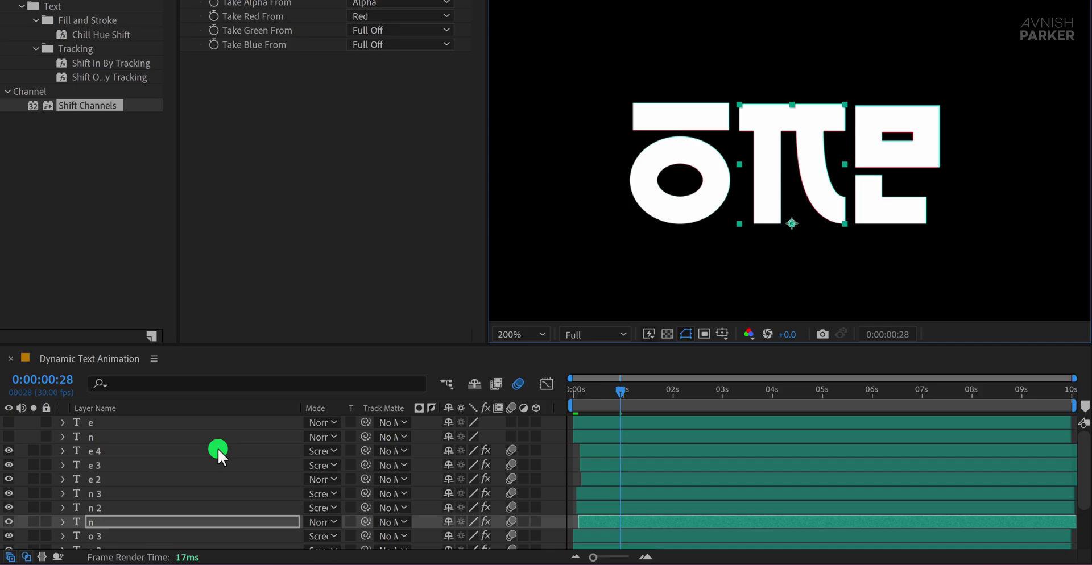
click(112, 508)
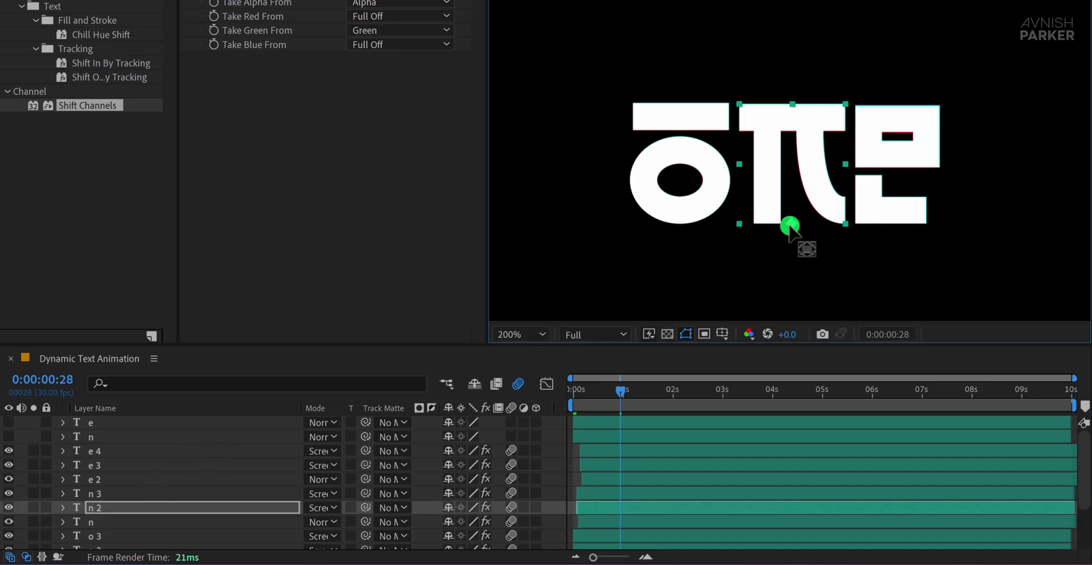
click(151, 494)
drag(743, 224, 793, 224)
- Preview, group-select the n and e layers so letters pop in sequentially, and preview again
key(space)
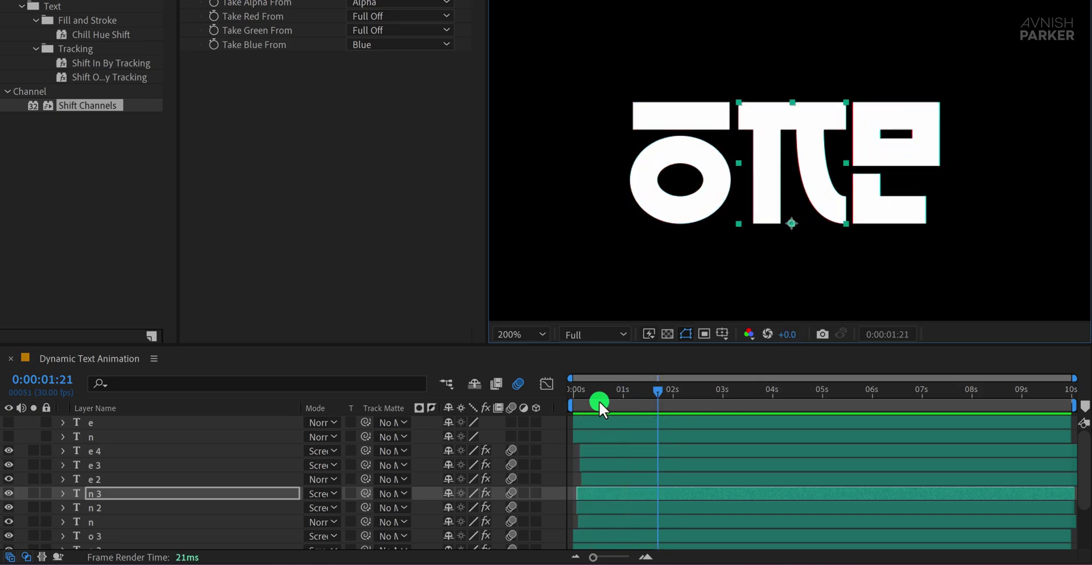
click(567, 397)
drag(578, 402, 629, 400)
click(555, 491)
click(589, 519)
shift+click(590, 491)
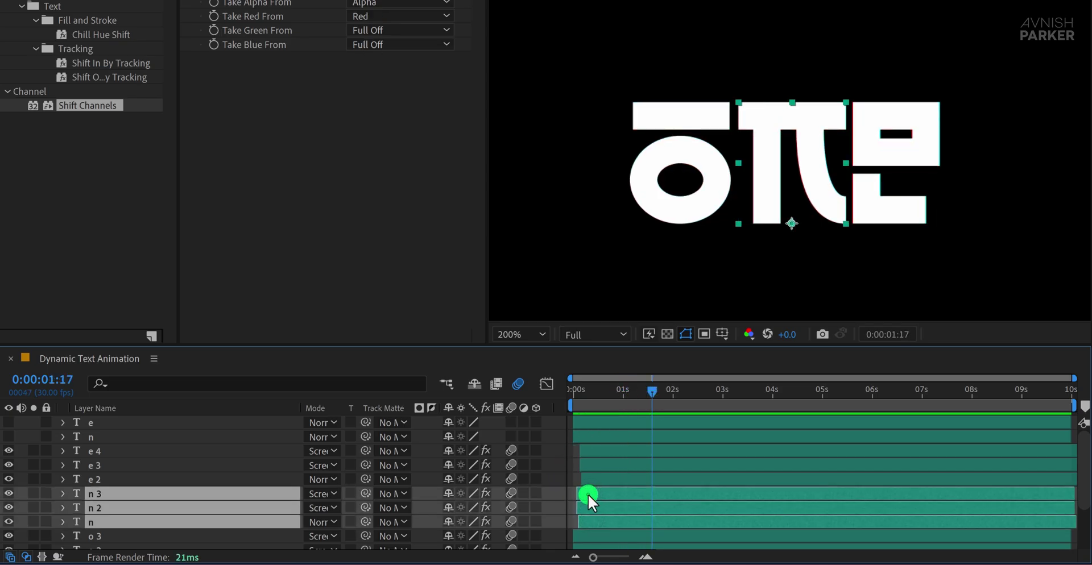
click(595, 481)
shift+click(594, 454)
key(space)
key(space)
key(ctrl+Down)
- Show the pink BG layer and pre-compose all letter layers into 'Text Animation'
click(41, 516)
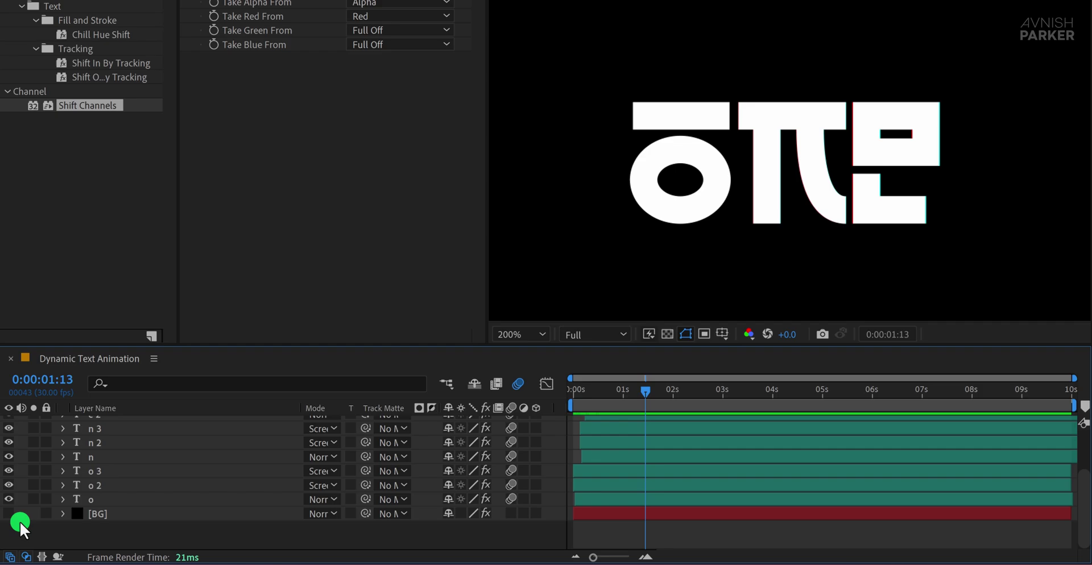
click(9, 516)
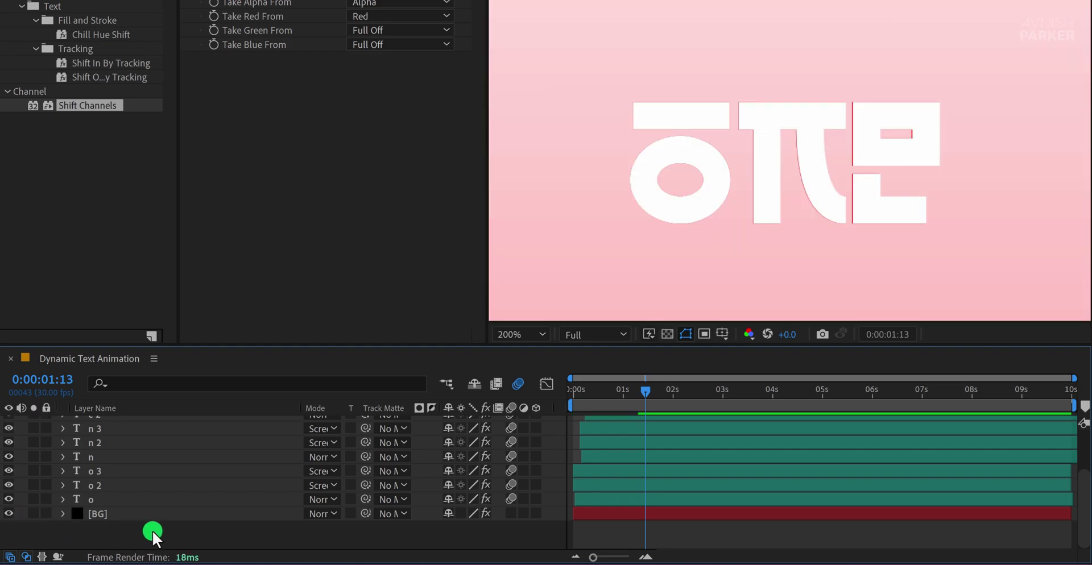
click(103, 500)
scroll(137, 512, up, 3)
shift+click(105, 449)
right_click(105, 450)
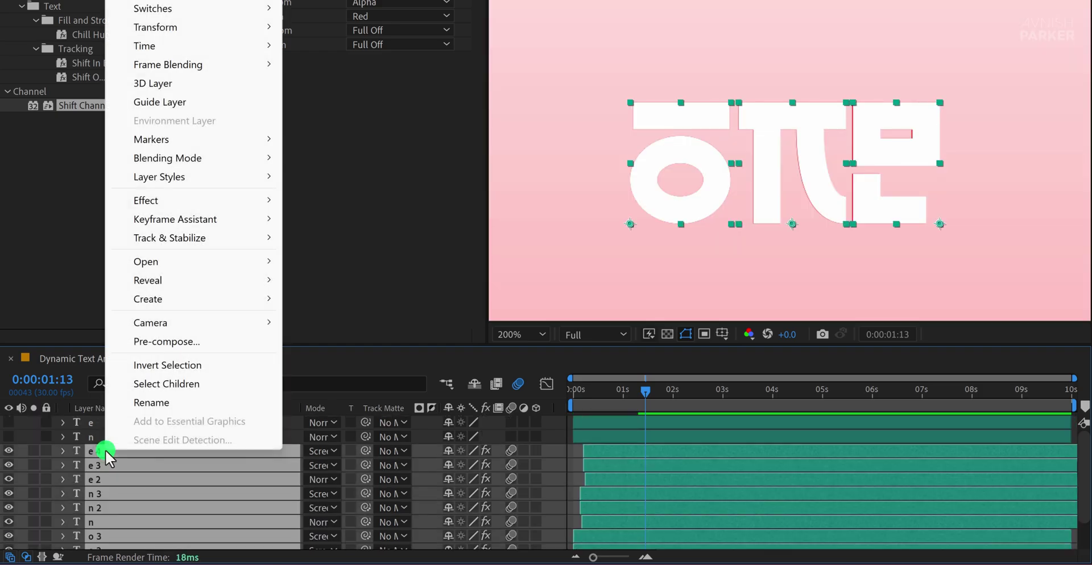
click(244, 342)
text(Text Animation)
key(Return)
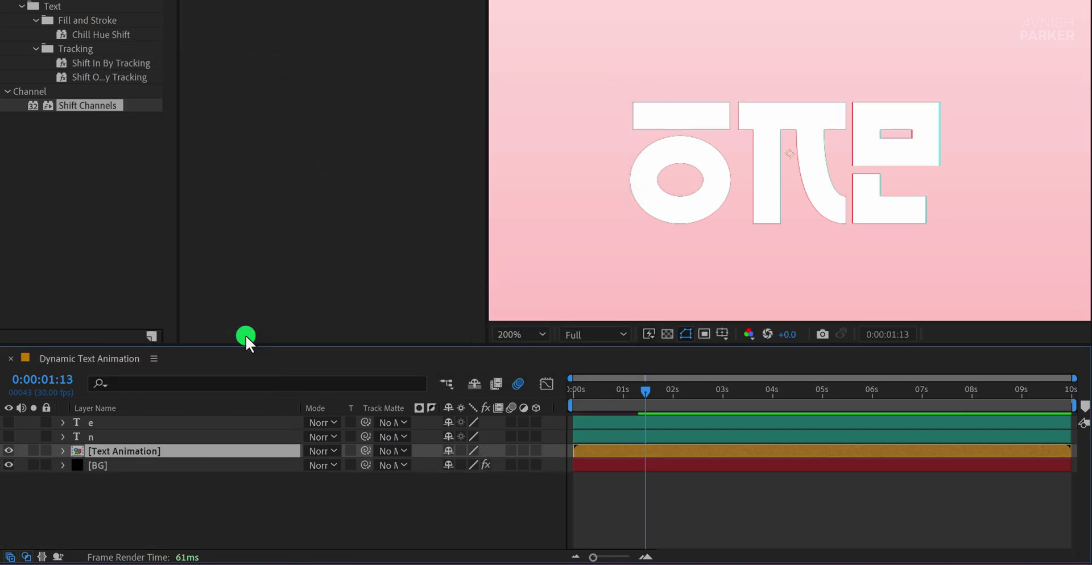
- Fit the view and set Text Animation's blending mode to Difference, then preview
click(503, 336)
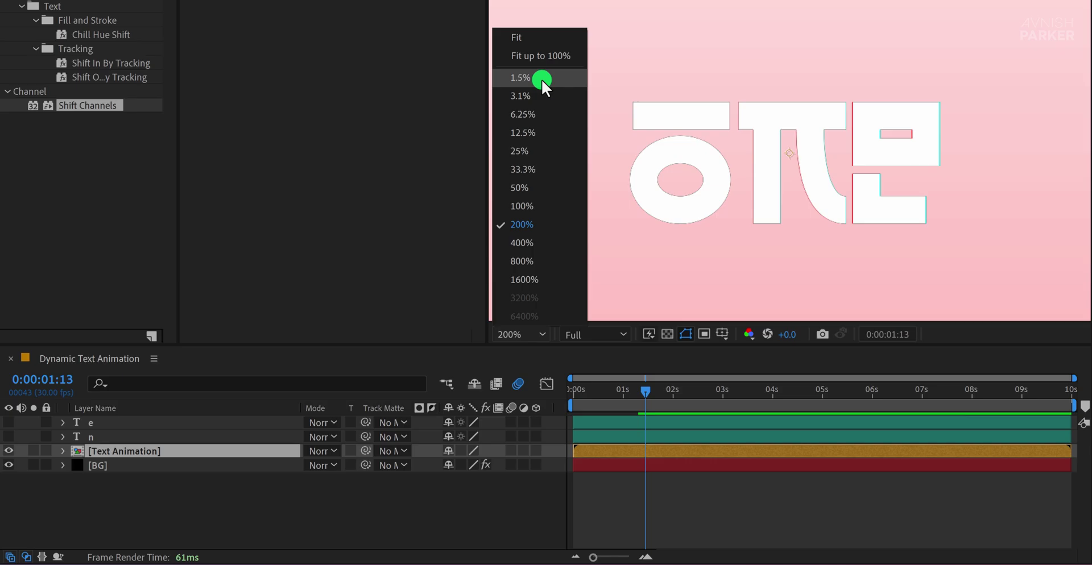
click(541, 60)
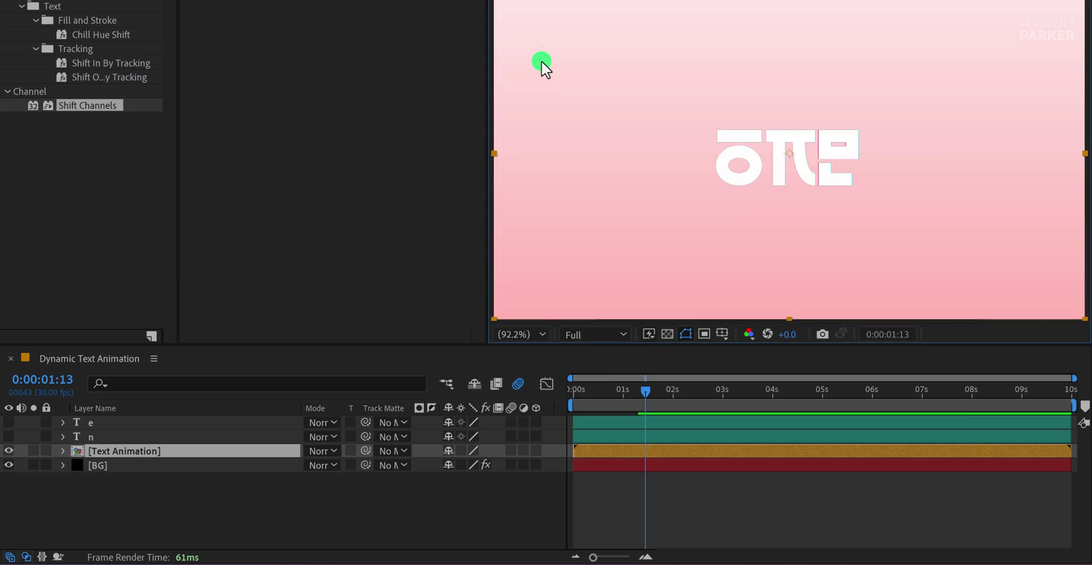
click(126, 450)
click(322, 450)
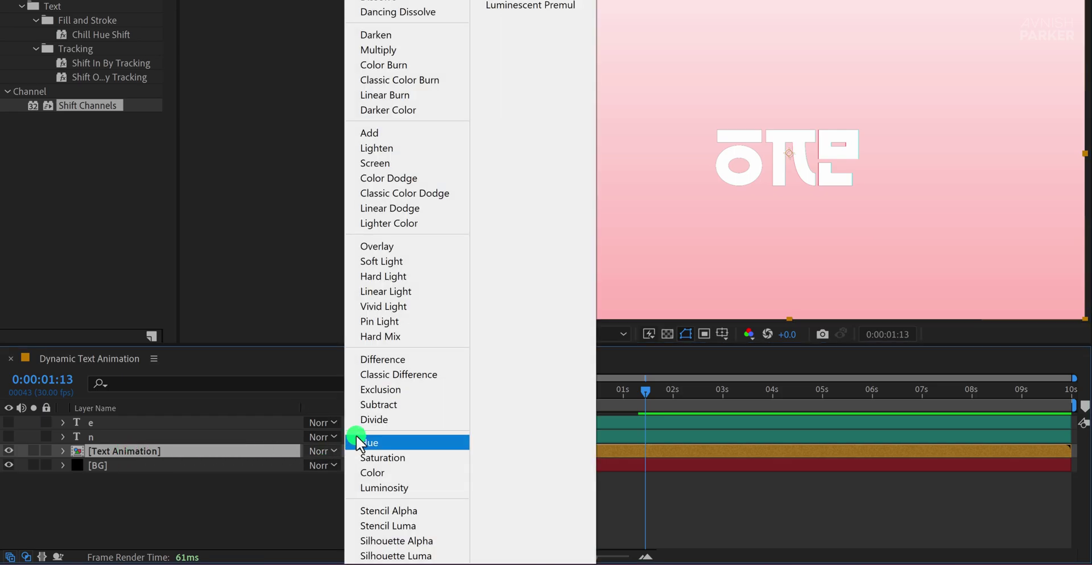
click(401, 361)
click(343, 494)
key(space)
key(space)
click(578, 391)
drag(586, 391, 616, 390)
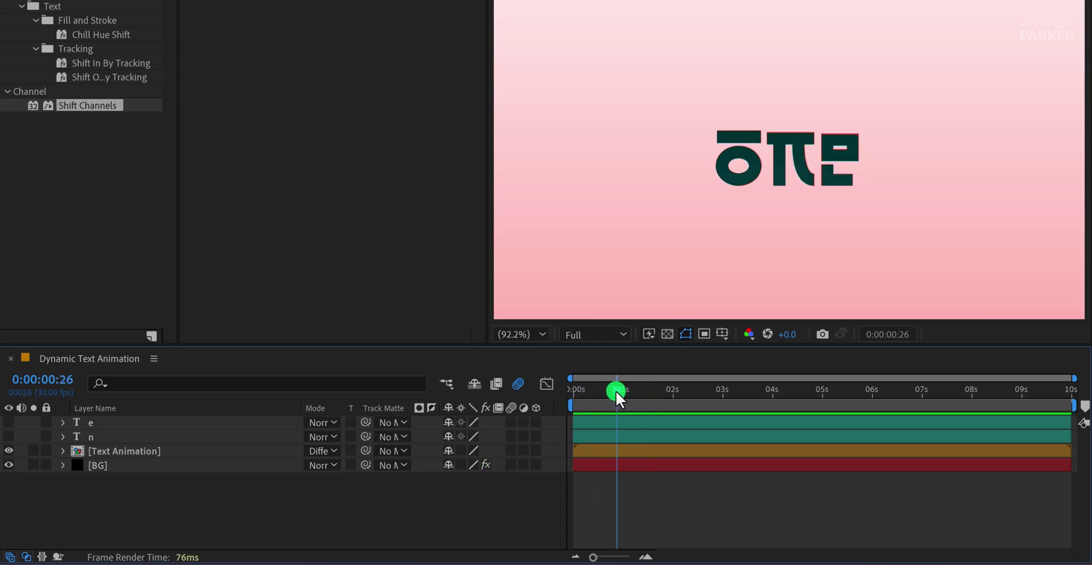
- Apply CC Griddler, found by searching 'grid', to the Text Animation layer
click(136, 452)
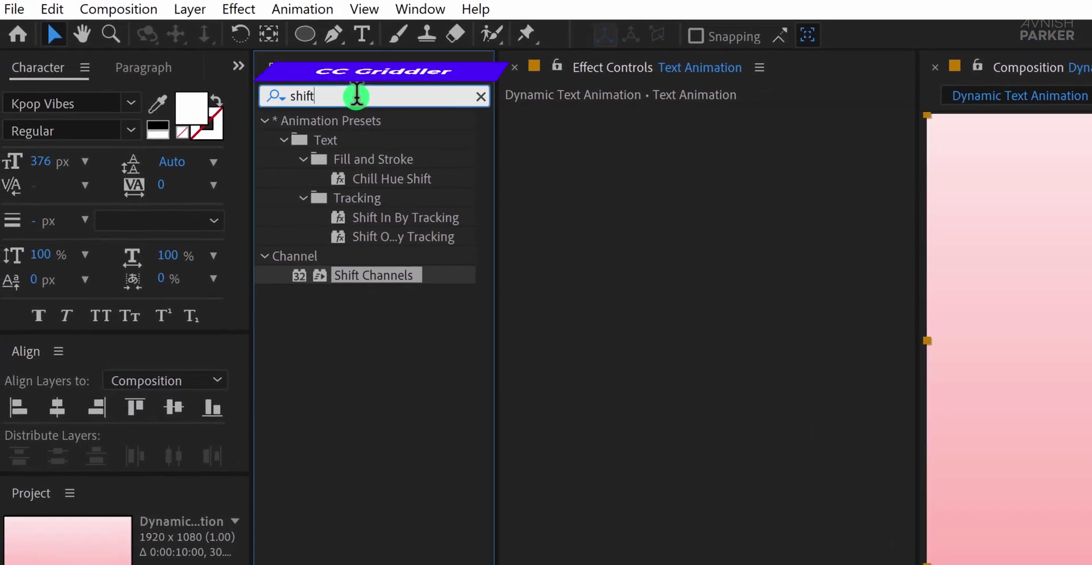
click(133, 1)
text(grid)
drag(368, 260, 643, 251)
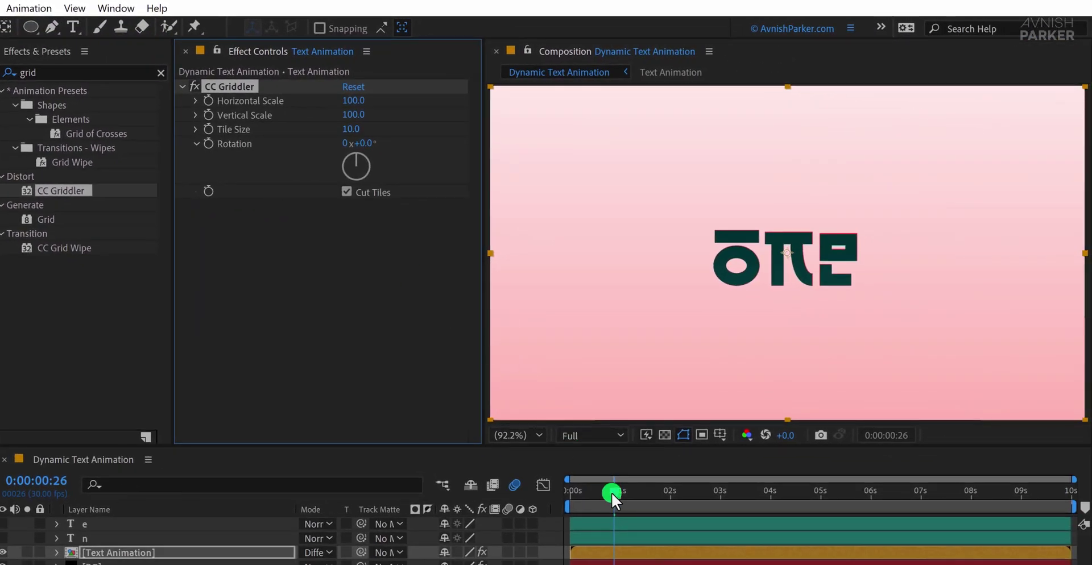
- Keyframe Vertical Scale at 100 at 0:00:00:29 and 550 at the start, then preview
click(629, 501)
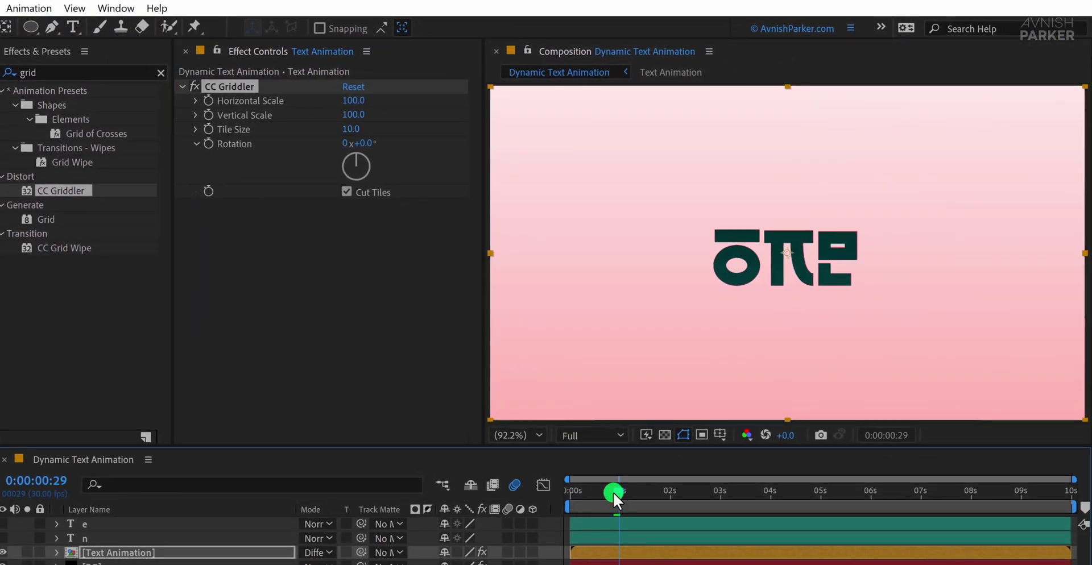
click(210, 115)
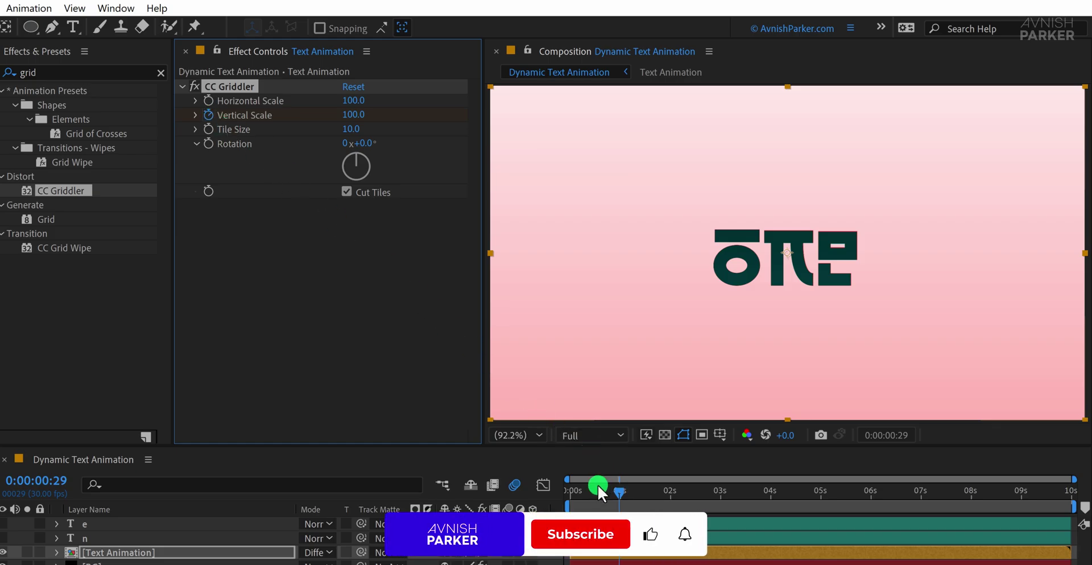
click(569, 493)
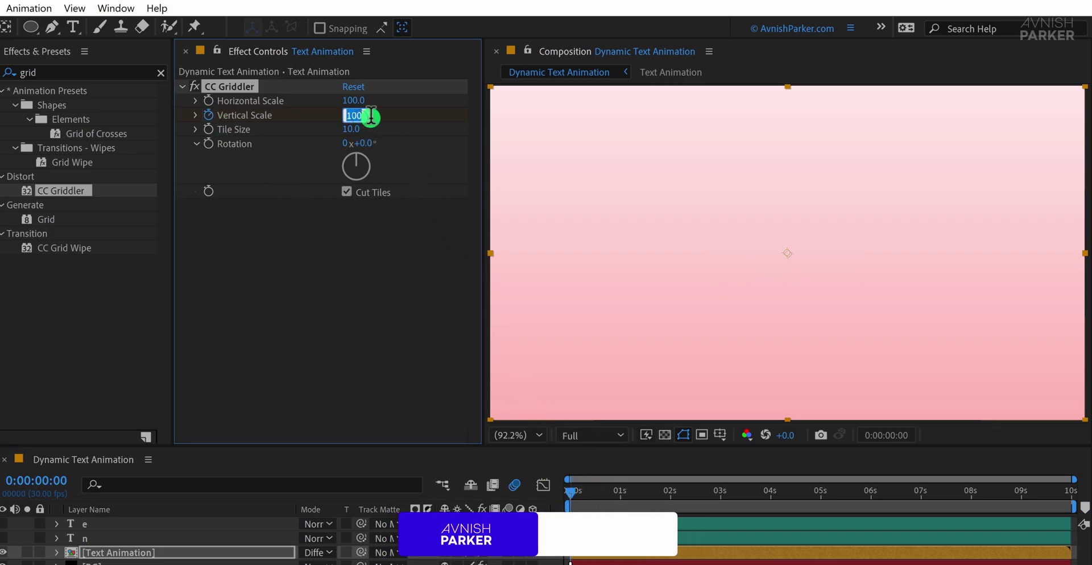
text(550)
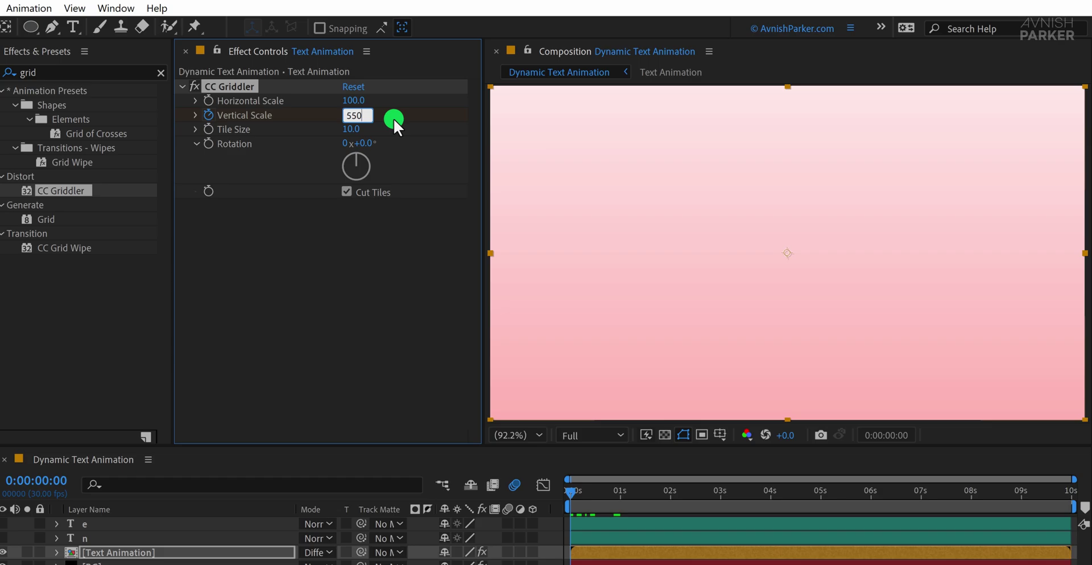
key(Return)
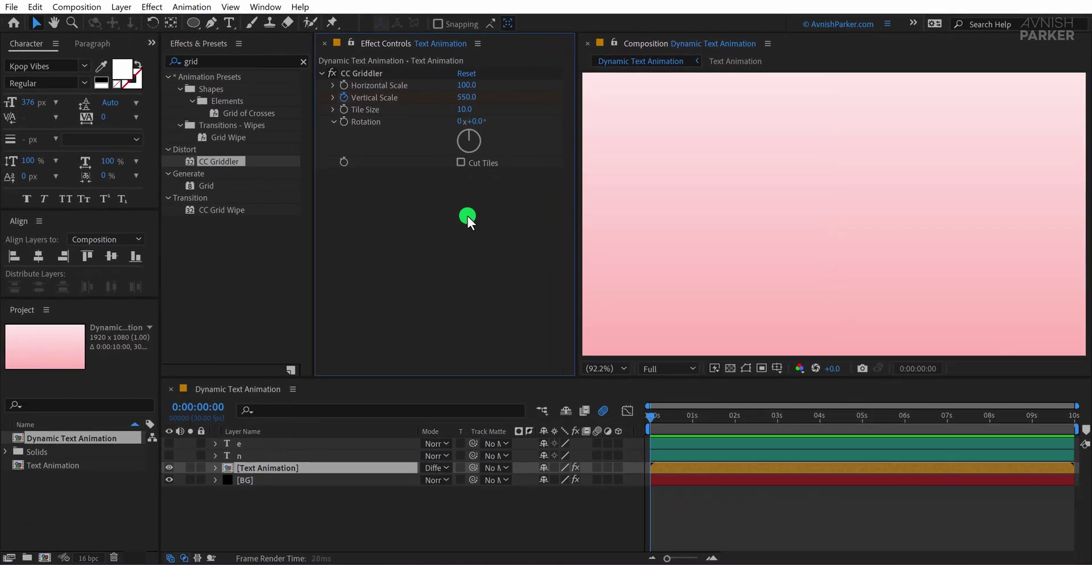
key(space)
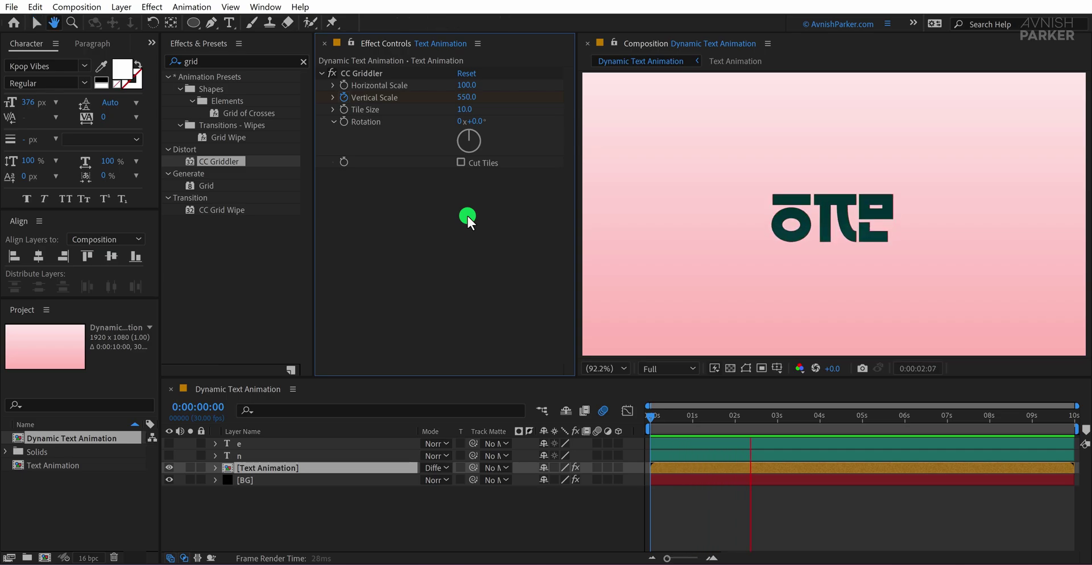
key(space)
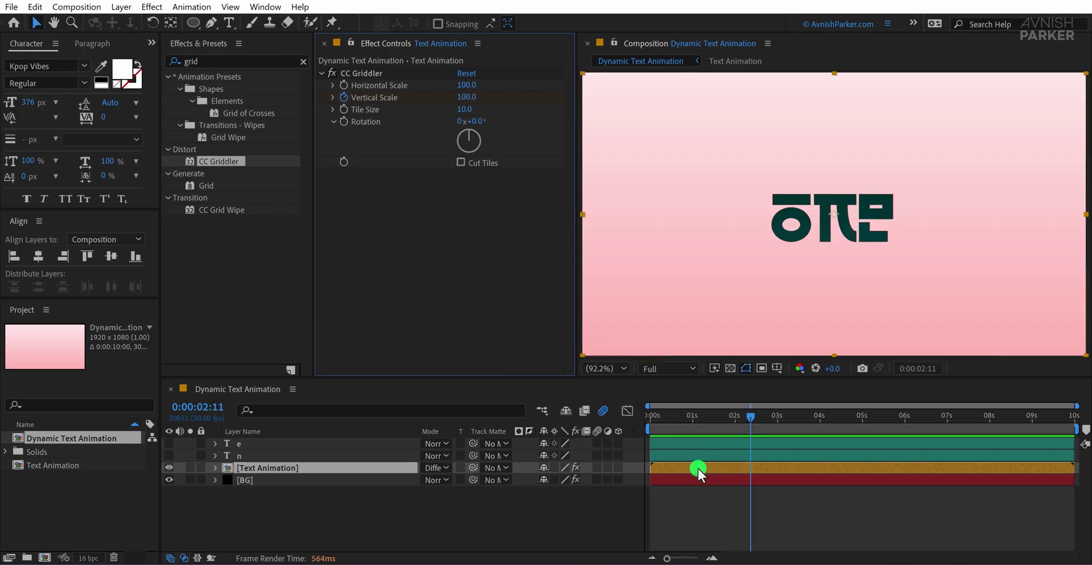
- Easy-ease both Vertical Scale keyframes and raise the first keyframe's influence to about 75%
key(u)
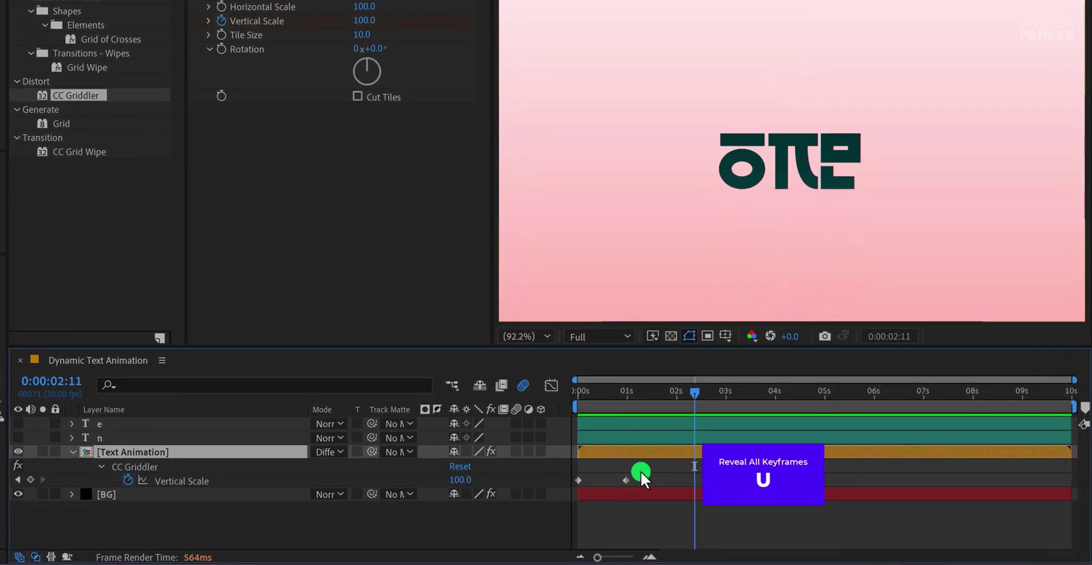
drag(641, 474, 565, 486)
key(F9)
click(546, 389)
click(572, 426)
mouse_move(581, 421)
mouse_down()
mouse_move(612, 423)
mouse_move(600, 425)
mouse_up()
click(548, 384)
- End the work area at 0:00:02:01 and preview the shortened animation
drag(640, 390, 673, 397)
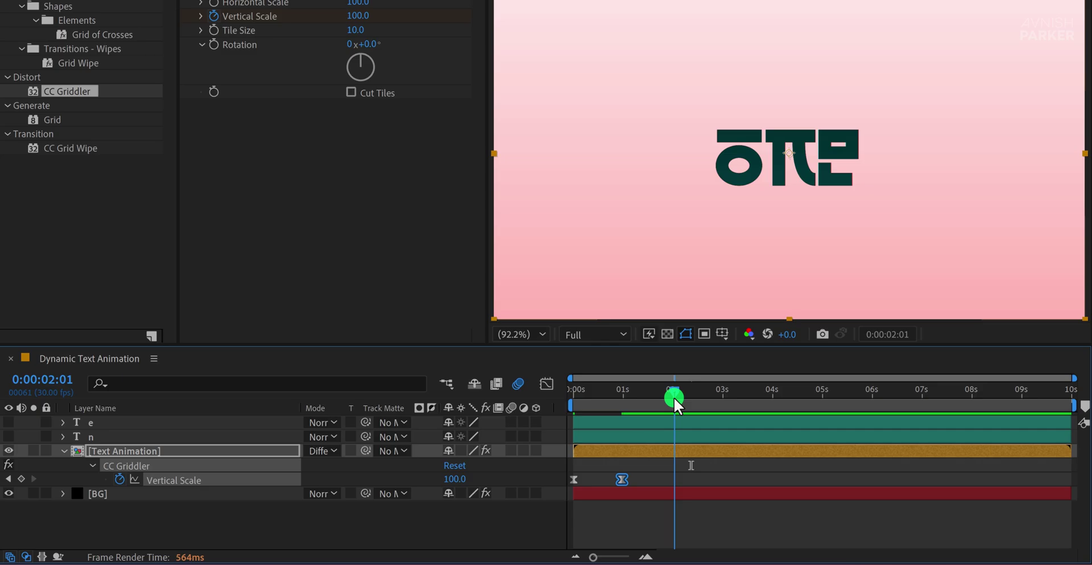
key(n)
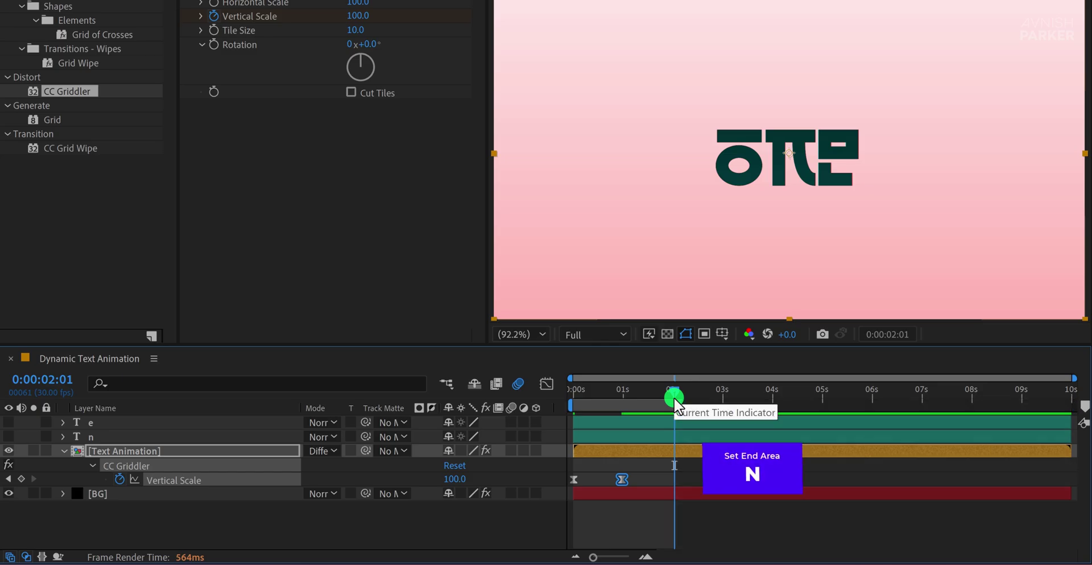
key(space)
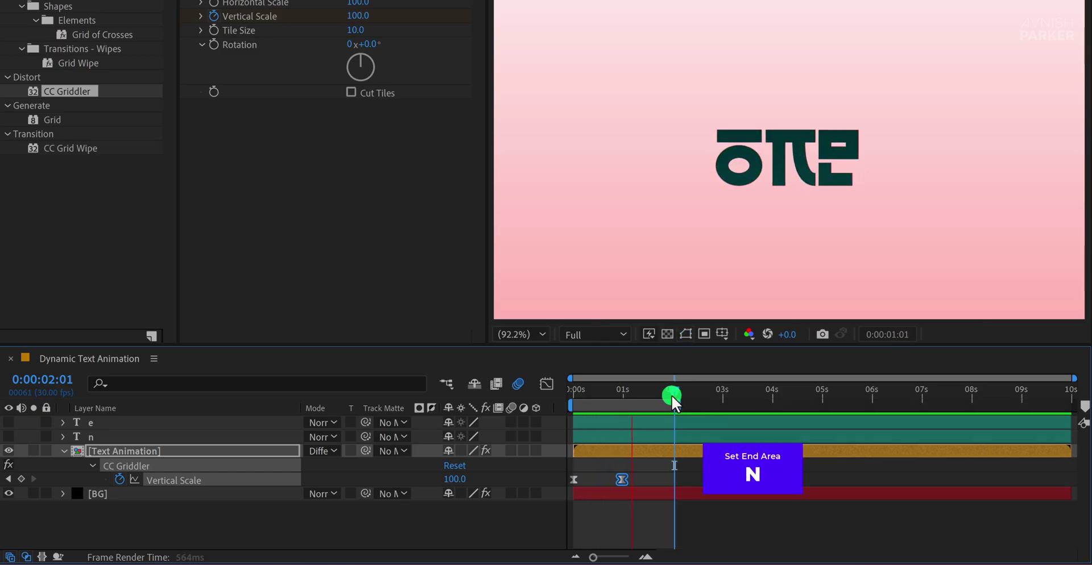
click(630, 373)
drag(630, 377, 624, 397)
click(116, 523)
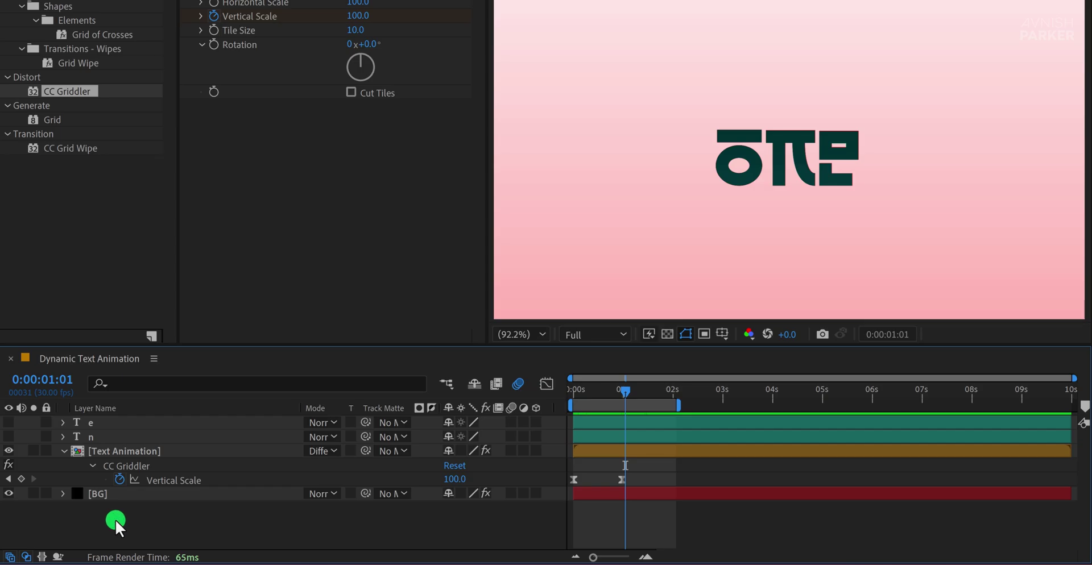
click(139, 452)
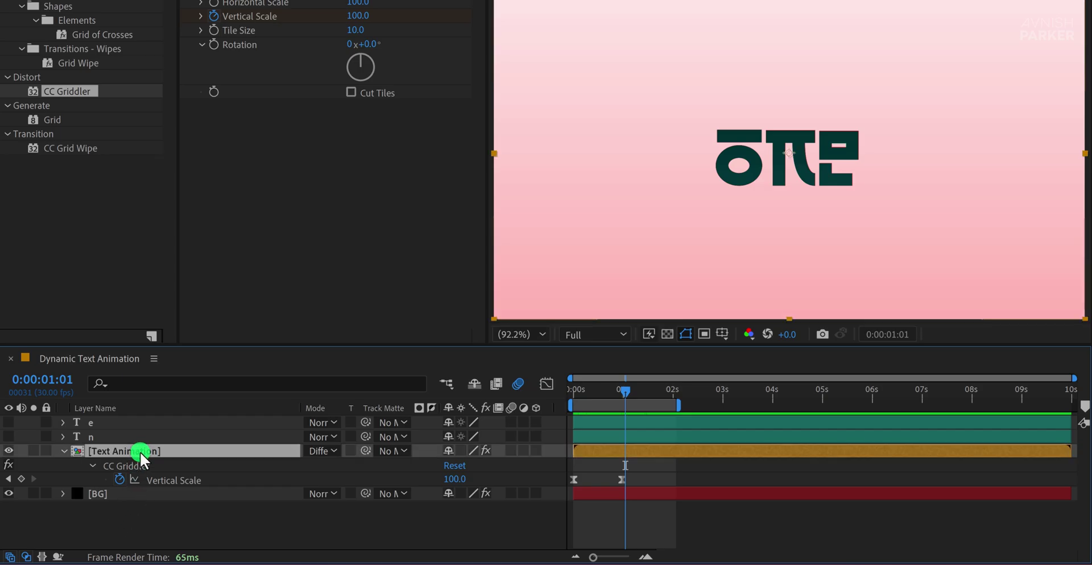
- Duplicate Text Animation, make the copy 3D, and tilt it about 98° on X beneath the word
key(ctrl+d)
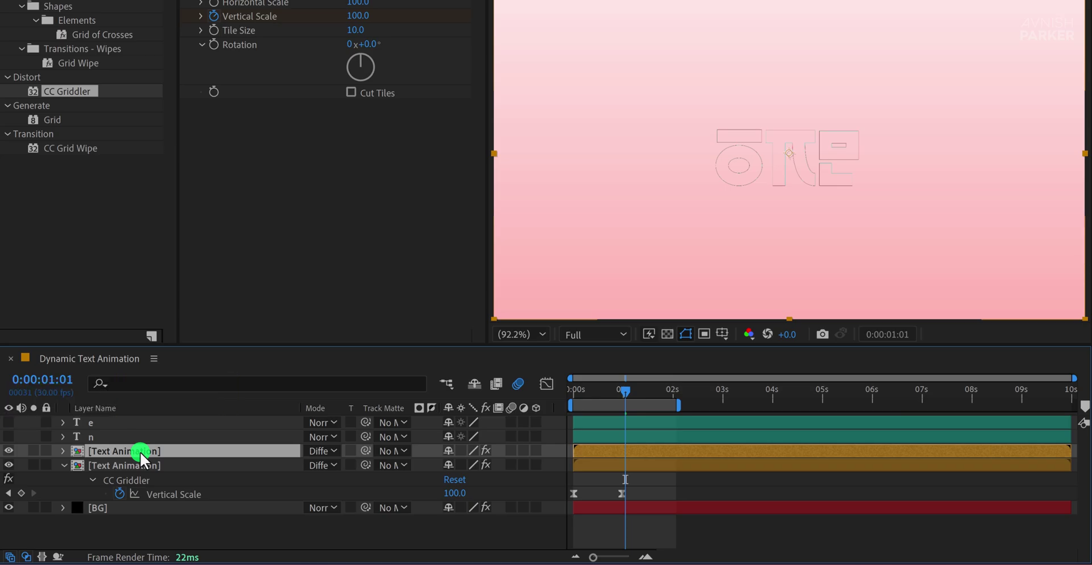
click(535, 451)
key(r)
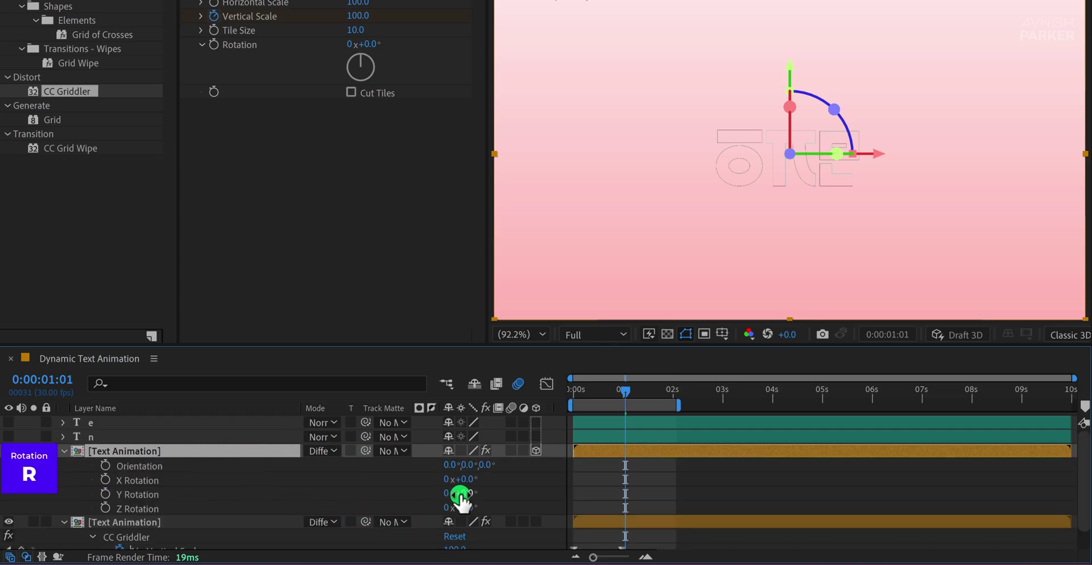
drag(464, 481, 527, 481)
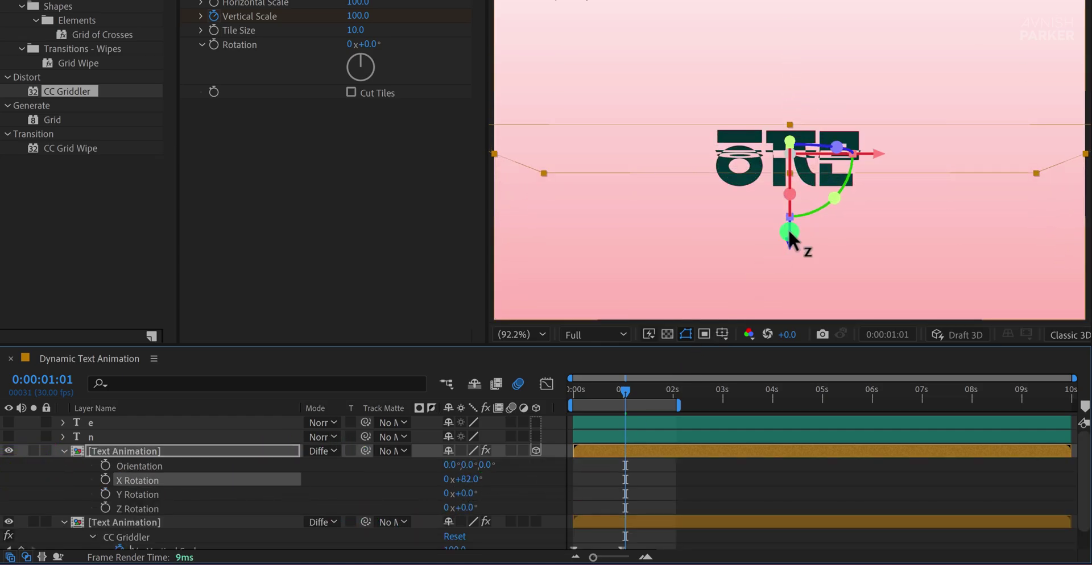
drag(787, 236, 790, 289)
drag(464, 481, 483, 478)
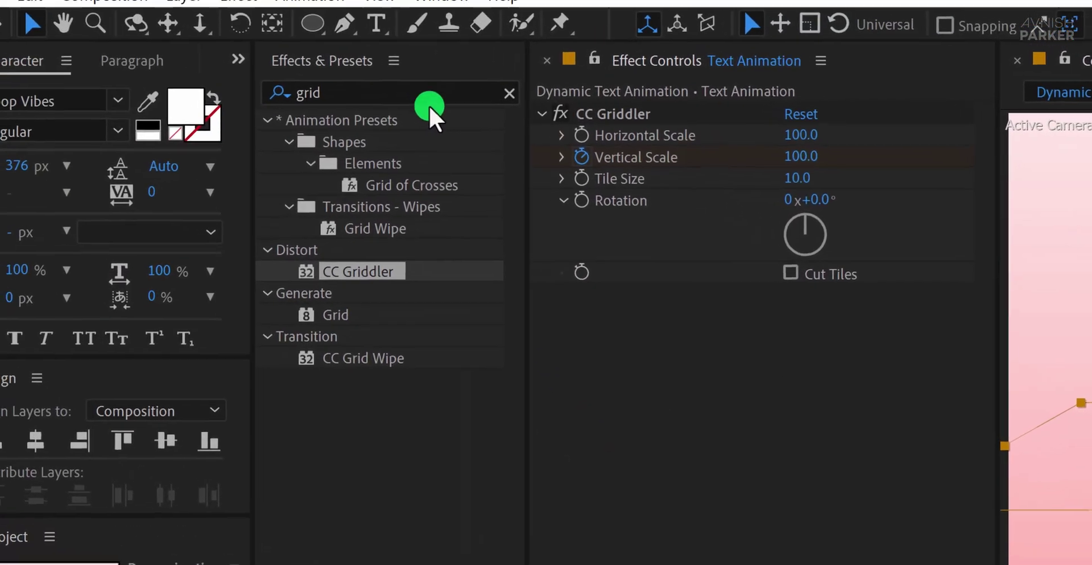
click(488, 119)
- Apply CC Radial Fast Blur to the flattened copy with centre 960,816 and amount 94, viewed at 200%
text(radi)
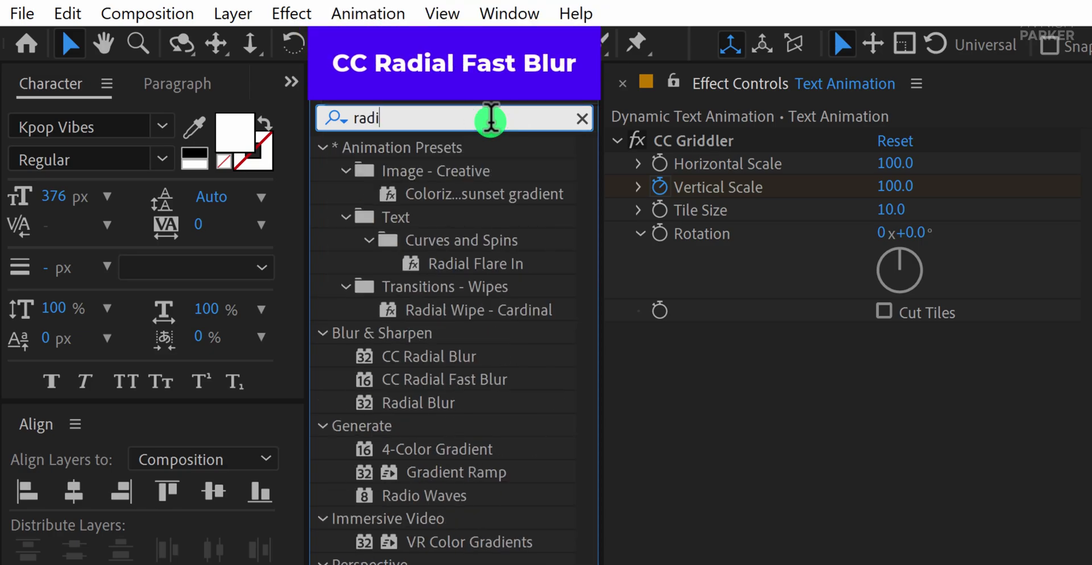
drag(487, 380, 788, 407)
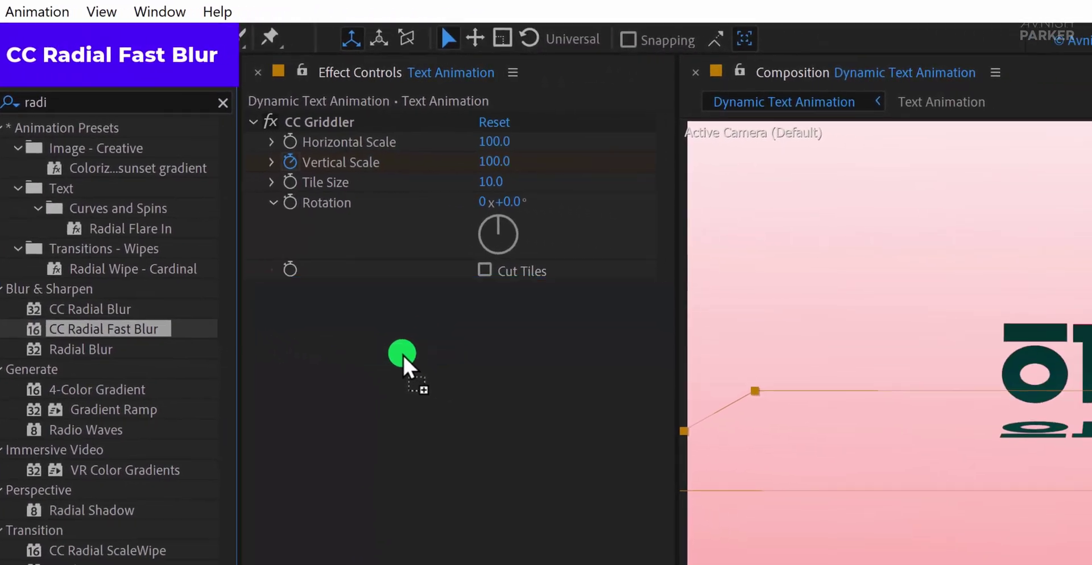
drag(403, 354, 384, 410)
drag(493, 331, 545, 334)
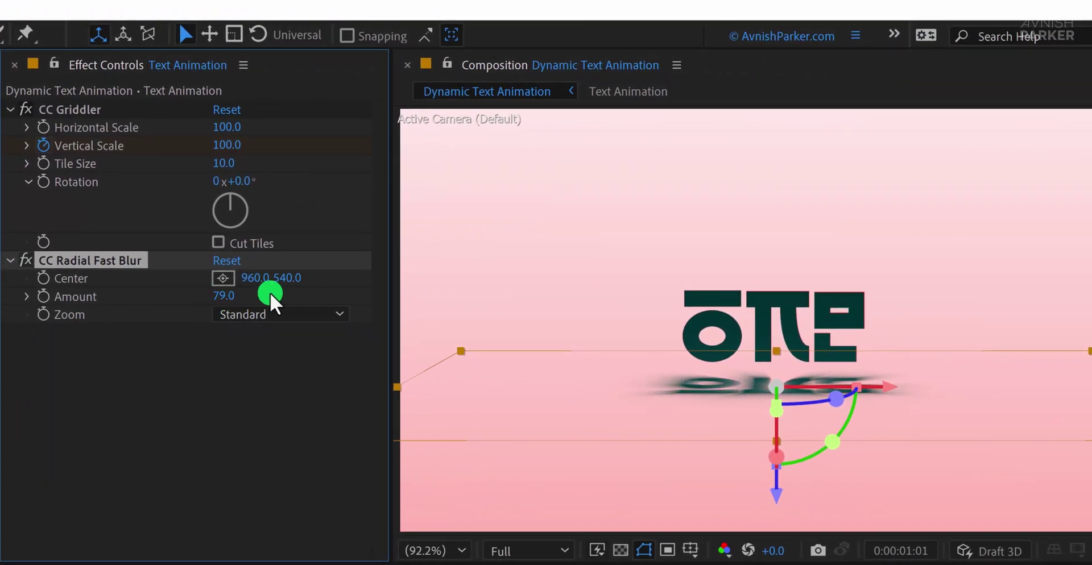
mouse_move(280, 277)
mouse_down()
mouse_move(423, 277)
mouse_move(685, 188)
mouse_move(622, 227)
mouse_up()
drag(227, 292, 239, 293)
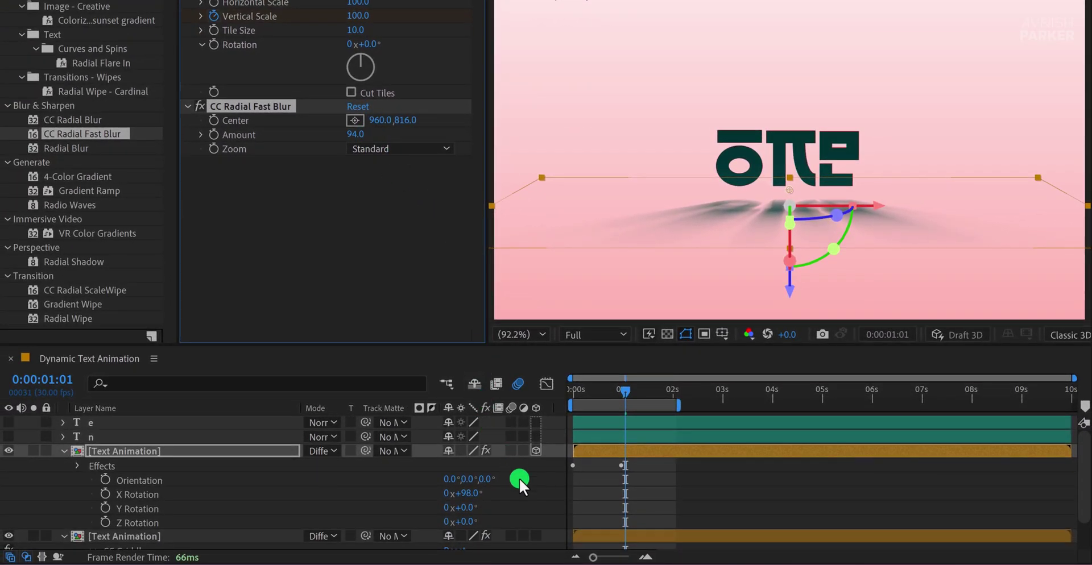
click(520, 479)
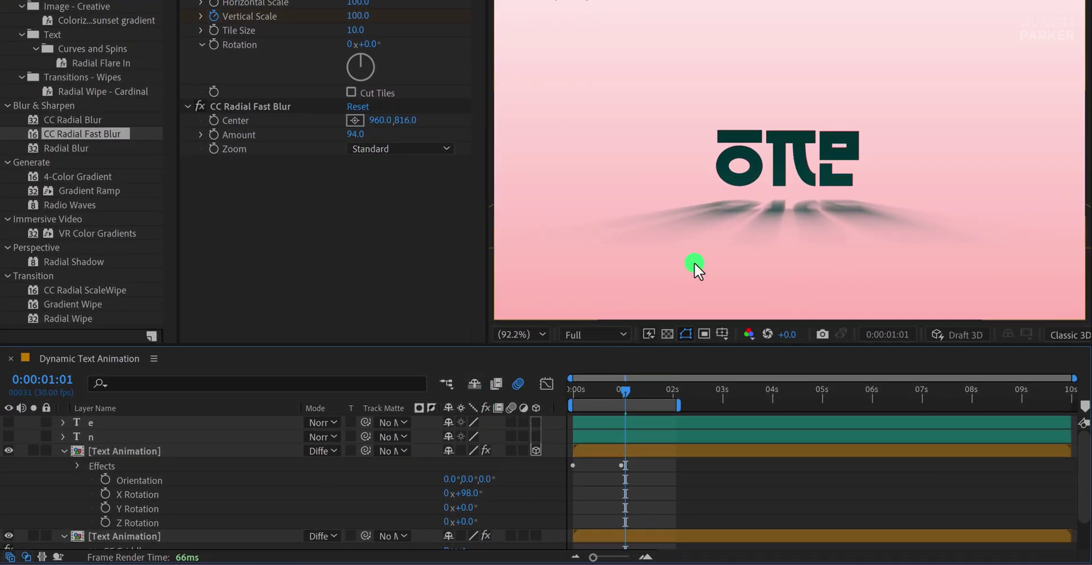
key(u)
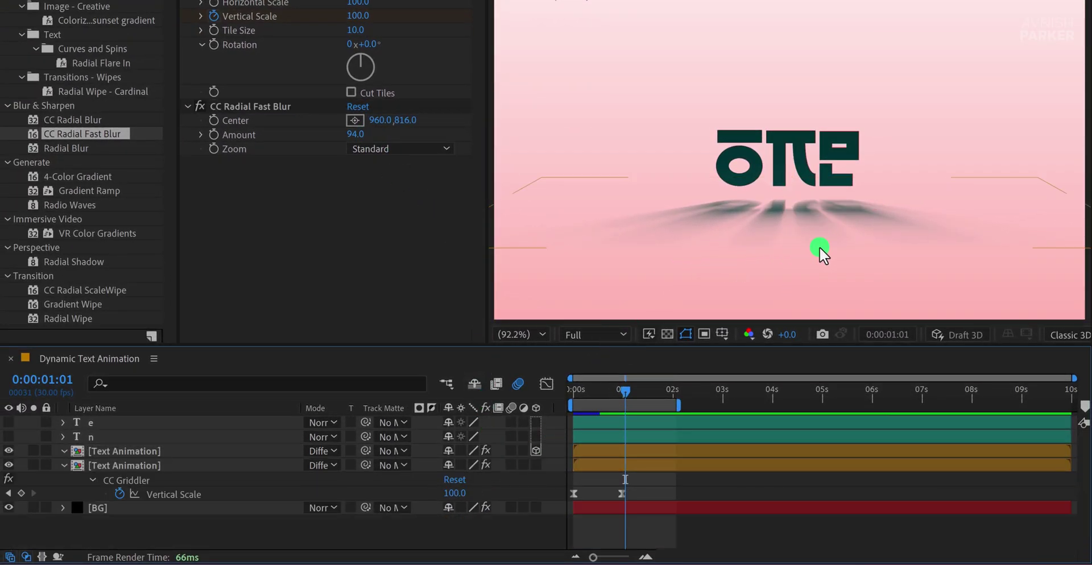
key(period)
key(period)
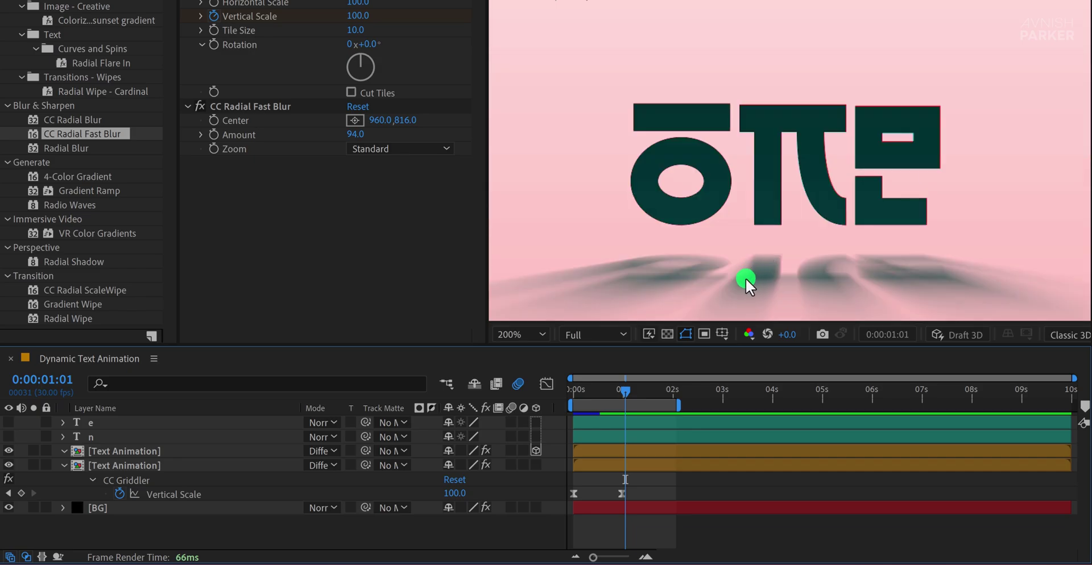
drag(746, 279, 750, 171)
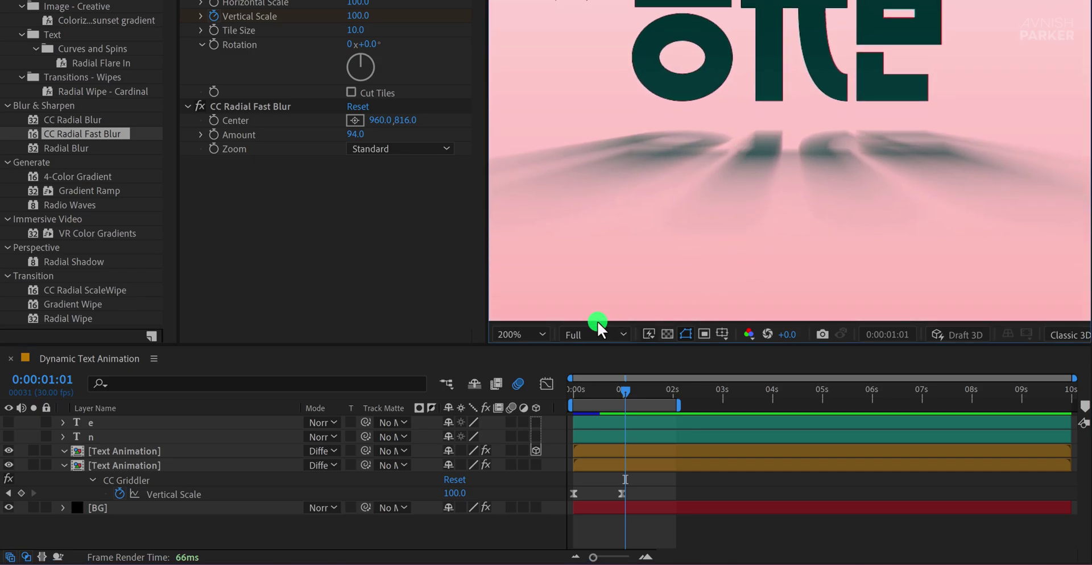
- Rename the shadow layer to 'Text Animation - Shadow'
click(175, 448)
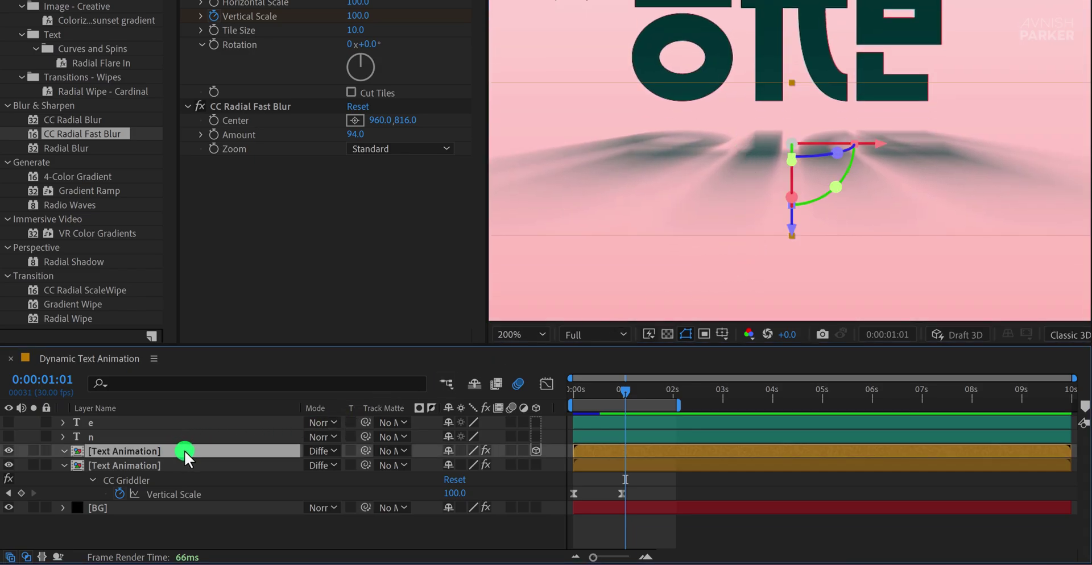
key(Return)
key(Right)
text(- Shadow)
key(Return)
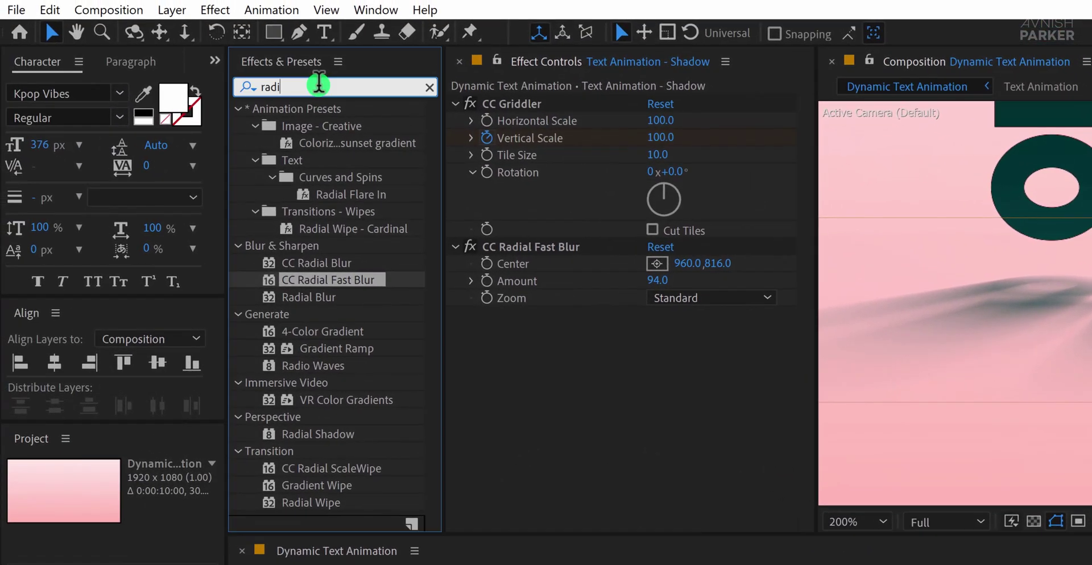
- Add Linear Wipe to the shadow with 3% completion, 180° wipe angle and feather 130
double_click(281, 68)
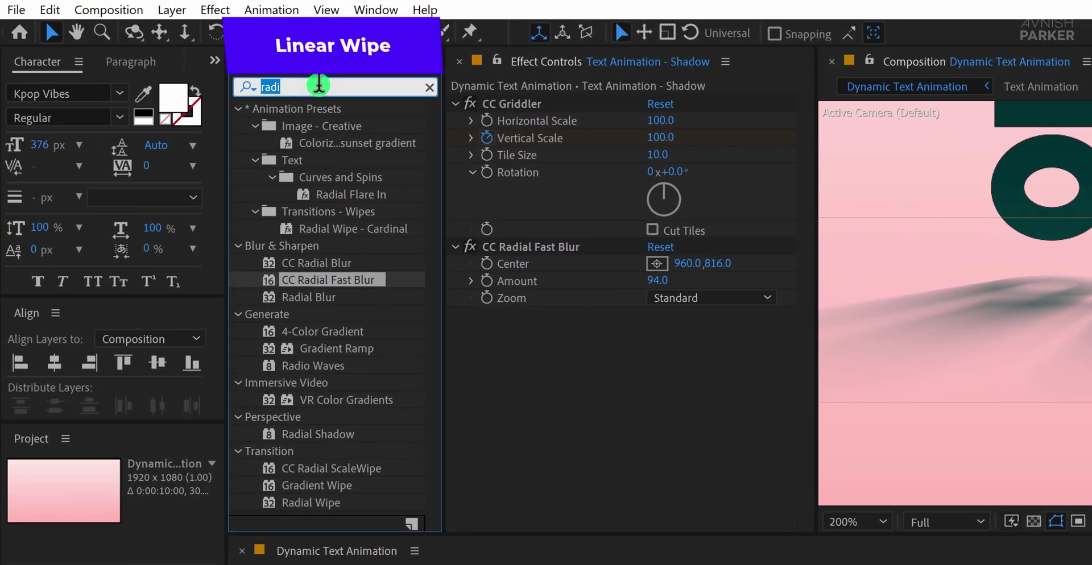
text(linea)
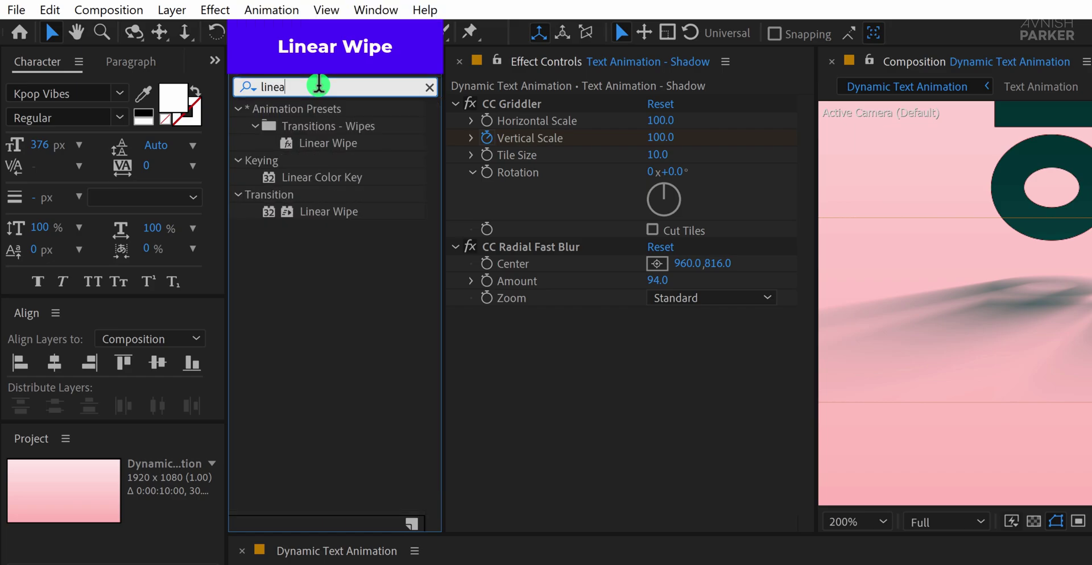
drag(347, 212, 547, 352)
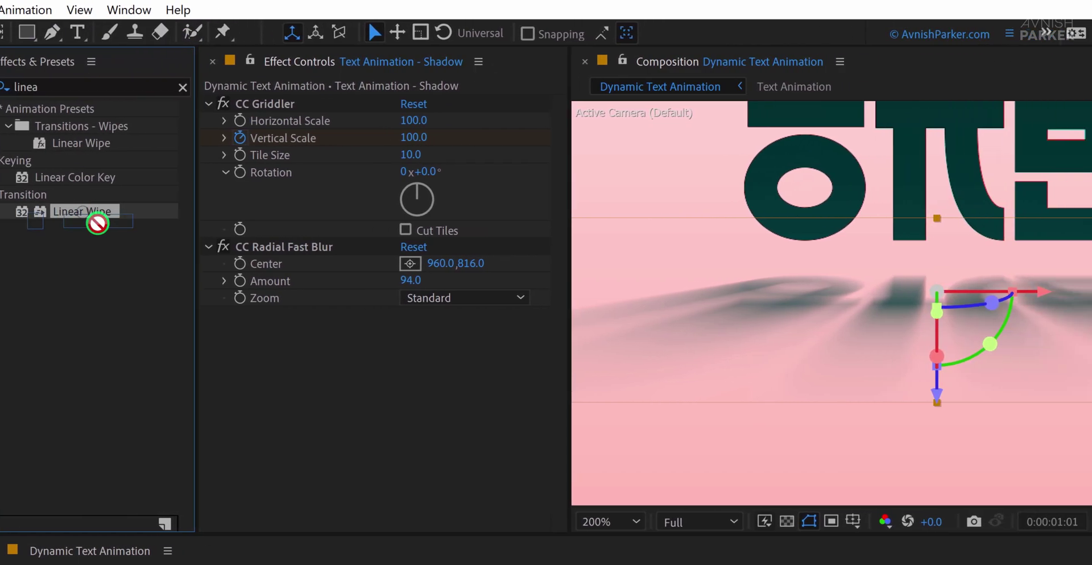
drag(132, 351, 133, 352)
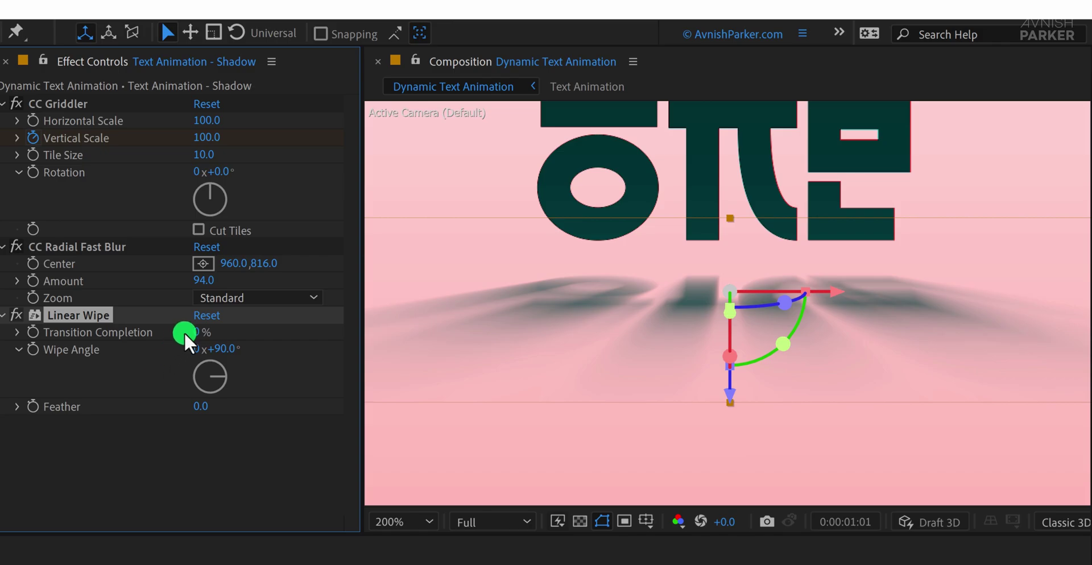
drag(197, 336, 237, 331)
click(230, 348)
text(1)
text(80)
key(Return)
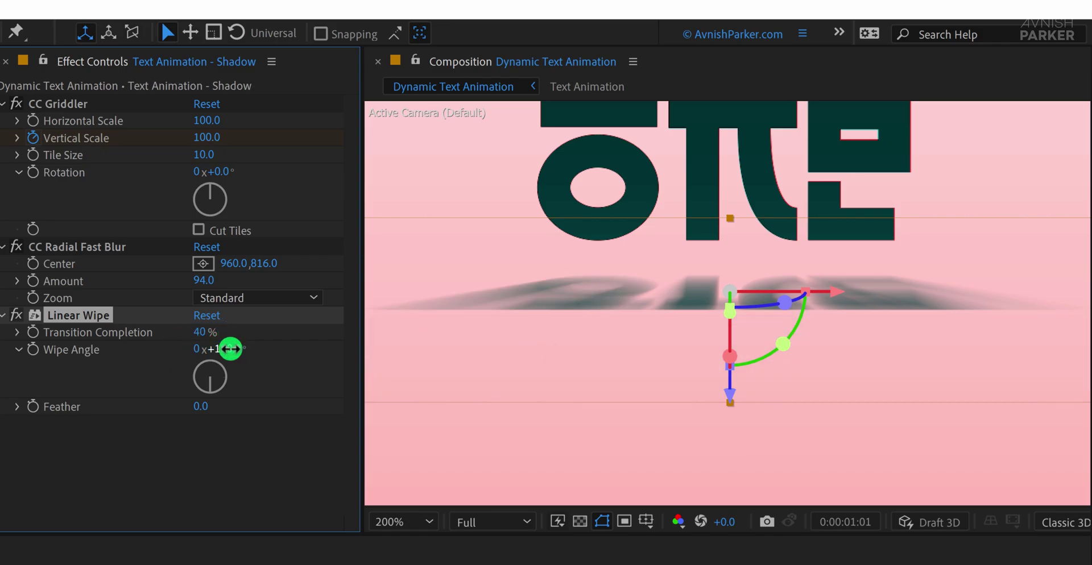
drag(206, 407, 298, 411)
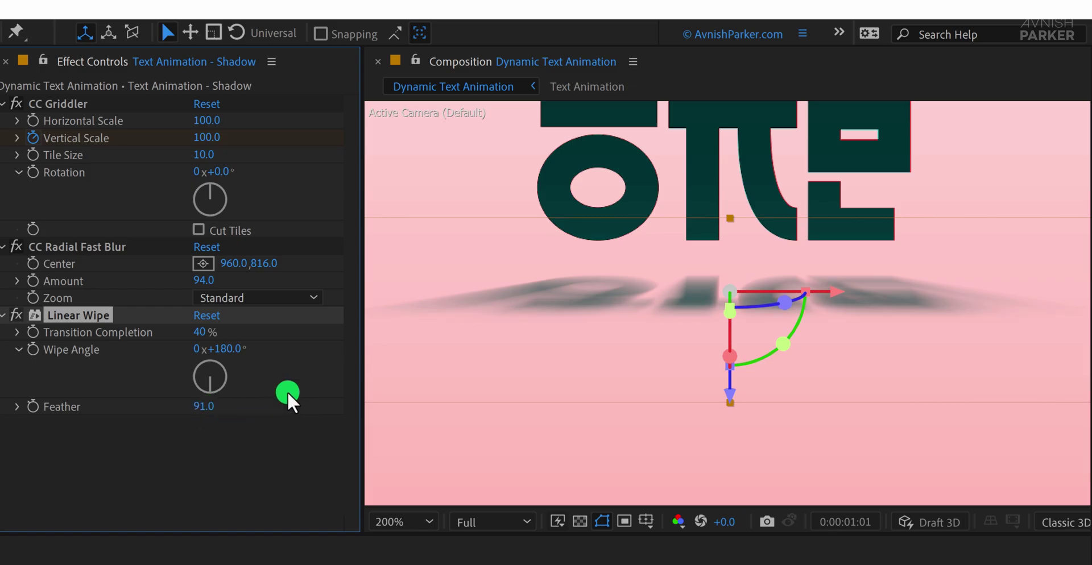
drag(205, 333, 175, 353)
drag(203, 406, 257, 402)
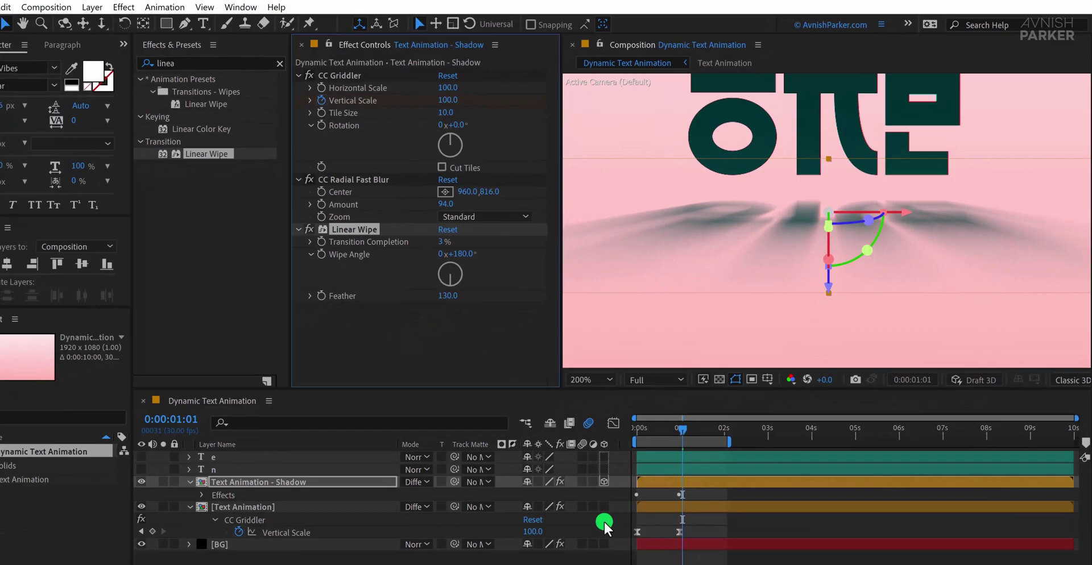
- Fit the whole frame back into view and preview the animation
click(433, 564)
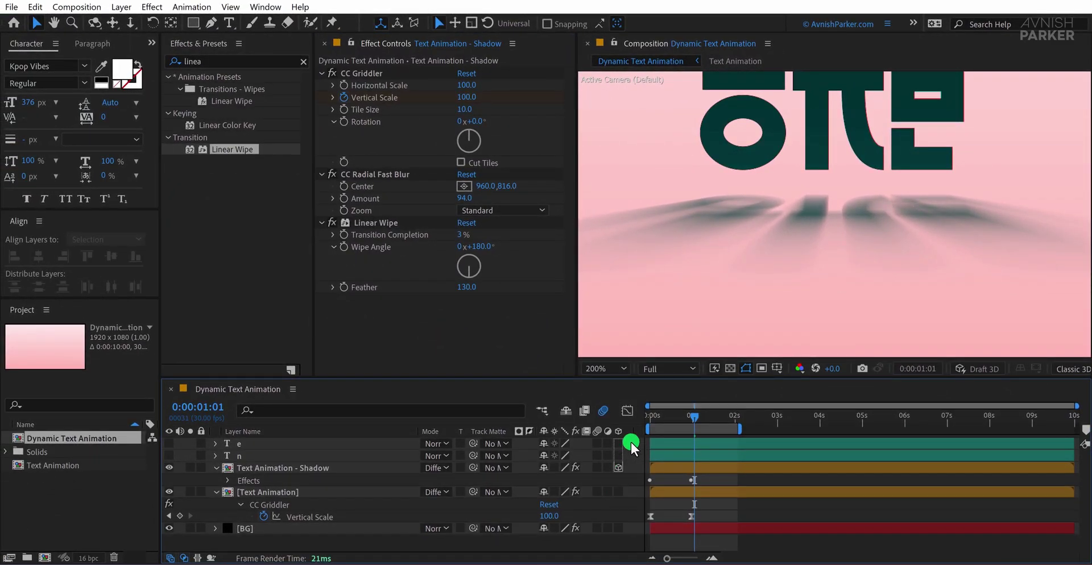
click(606, 368)
click(623, 134)
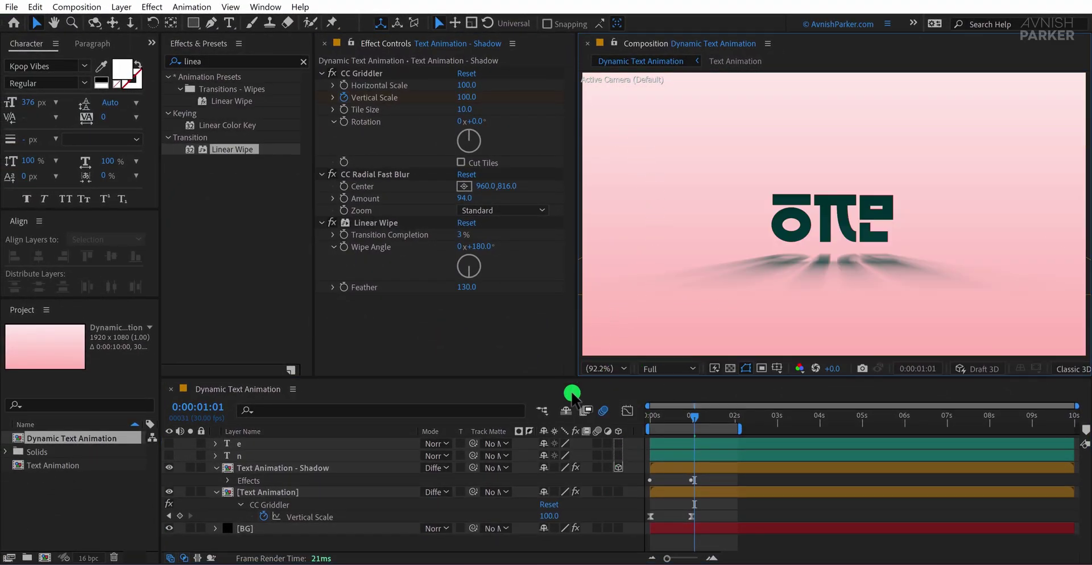
click(627, 480)
key(space)
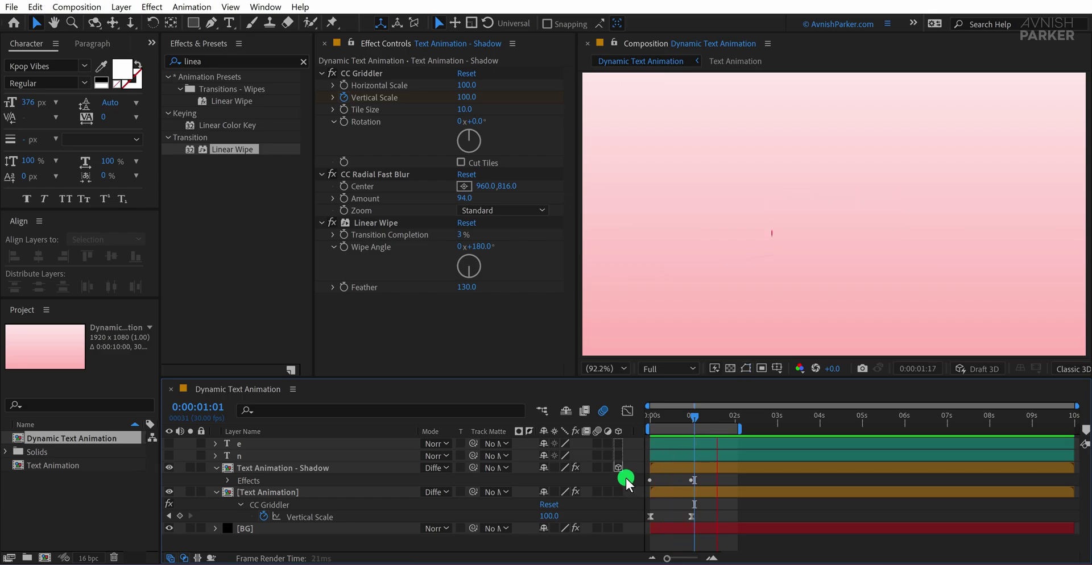
- Create a new black solid layer named 'Lens'
right_click(629, 477)
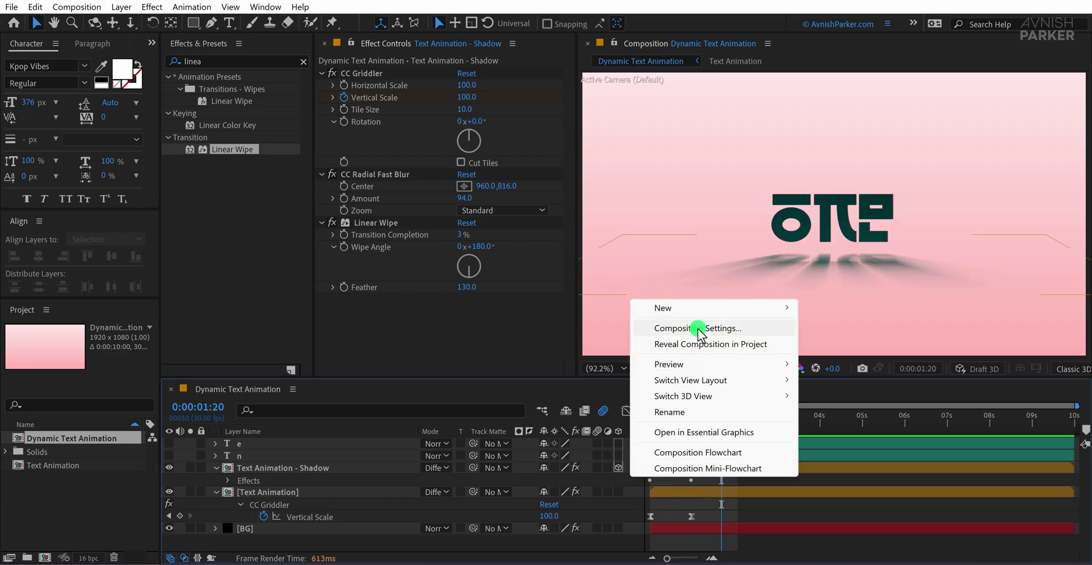
mouse_move(699, 308)
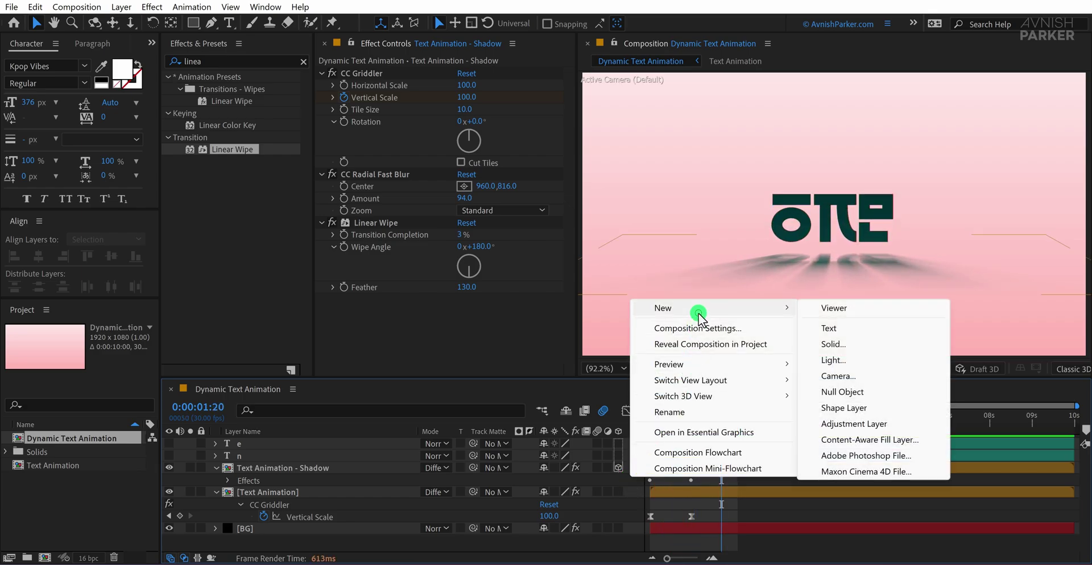
click(874, 344)
text(Lens)
key(Return)
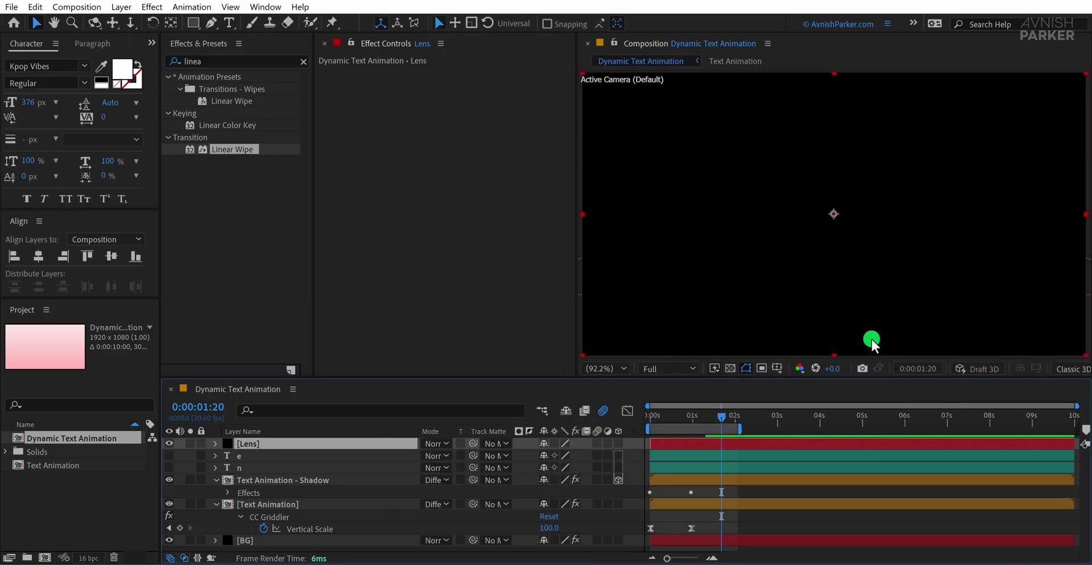
- Apply Lens Flare to the Lens solid and set its lens type to 105mm Prime
click(265, 59)
text(lens)
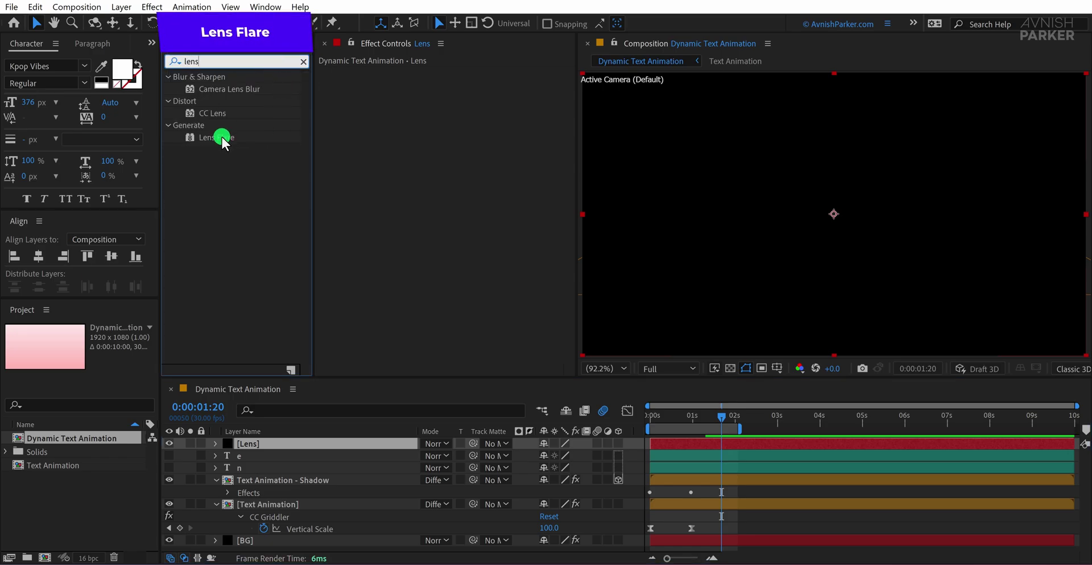
drag(222, 137, 417, 164)
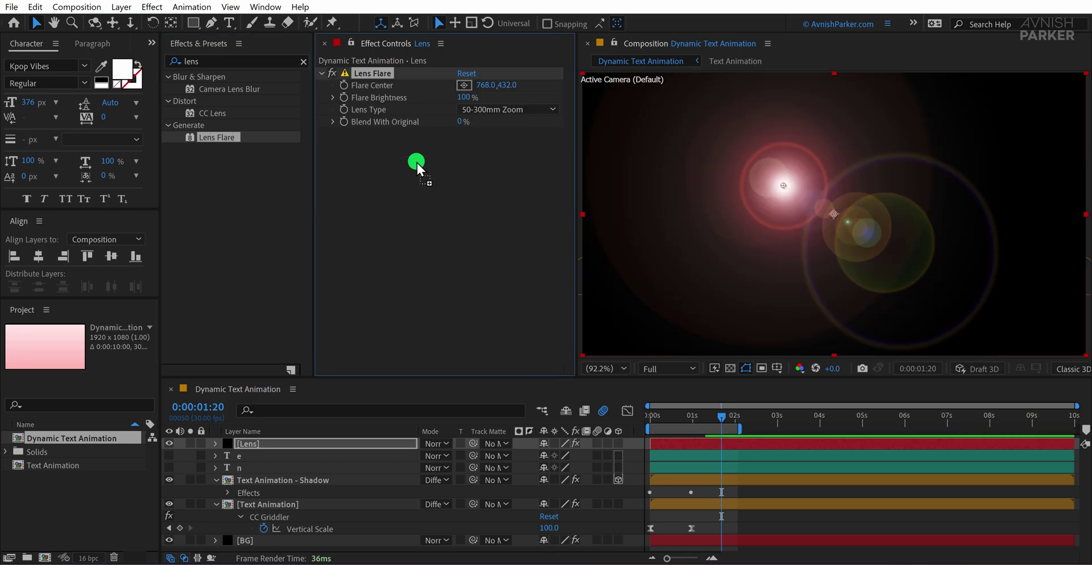
click(486, 110)
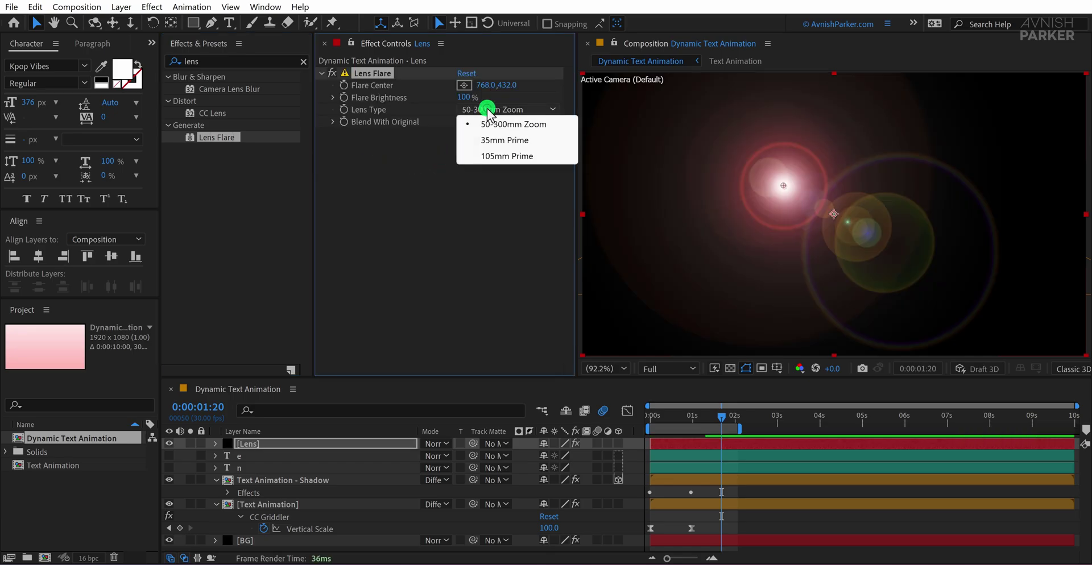
click(500, 154)
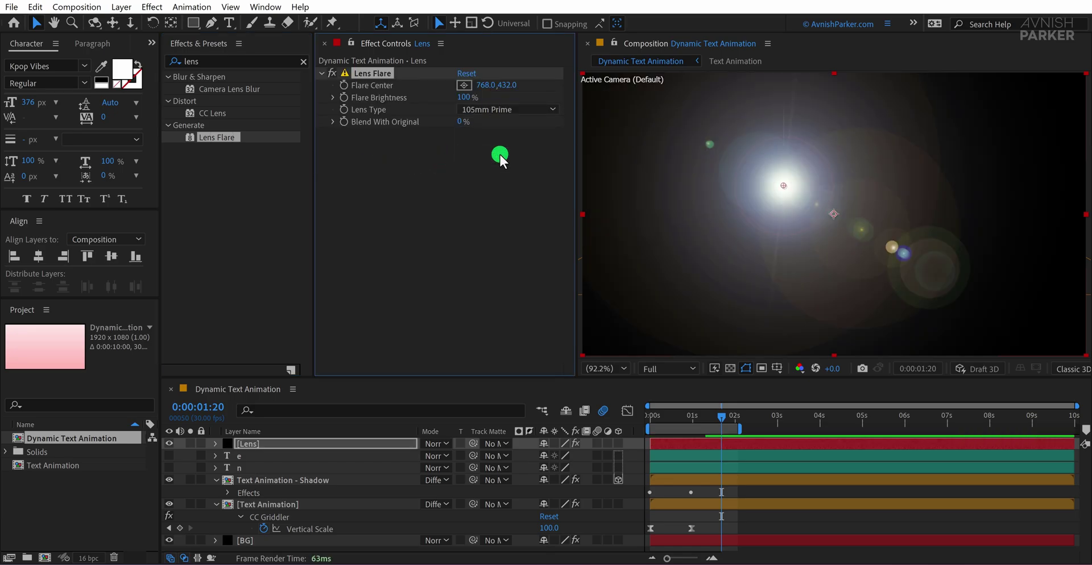
- Set the Lens layer to Screen and keyframe the flare centre at 284.4,0.4 at the start
click(449, 440)
click(481, 223)
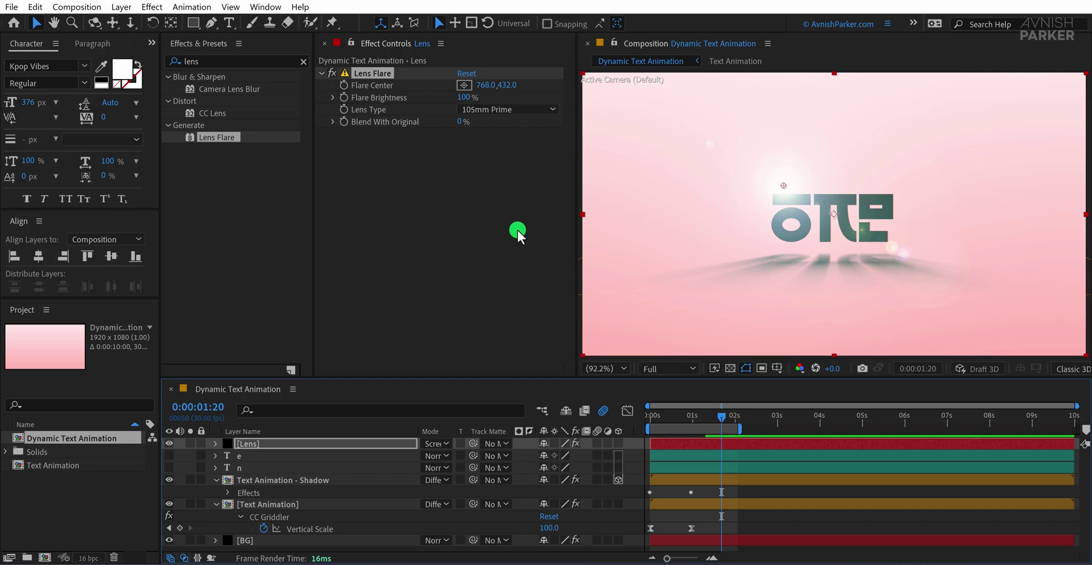
drag(776, 194, 658, 70)
drag(681, 408, 642, 422)
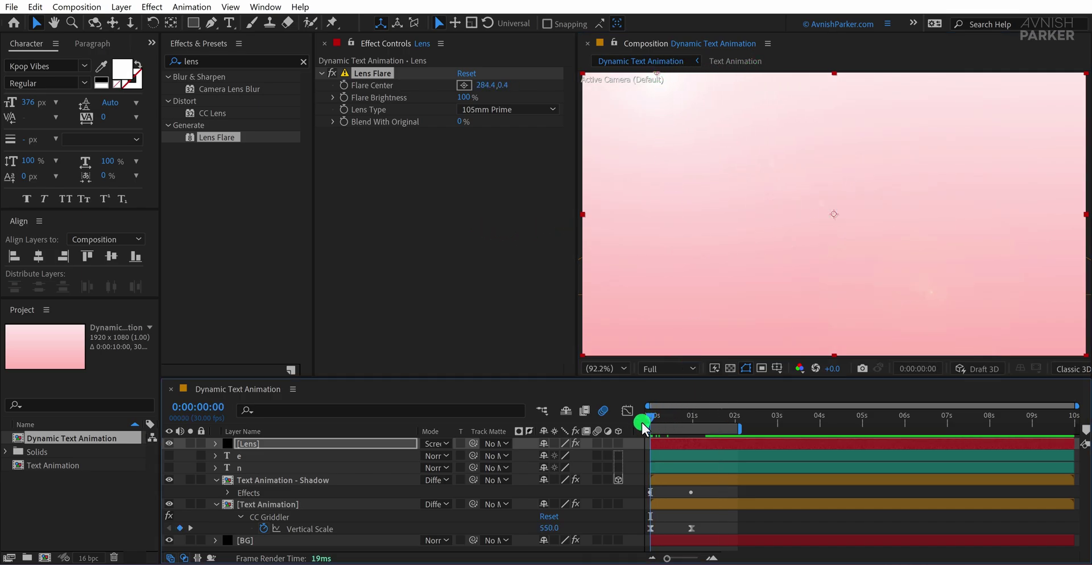
click(348, 84)
drag(705, 417, 862, 422)
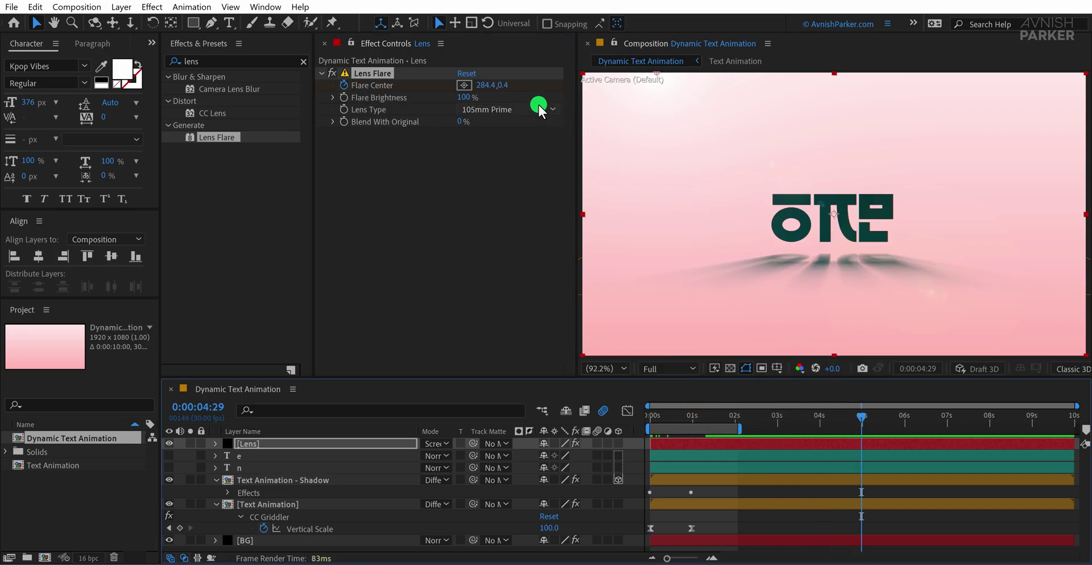